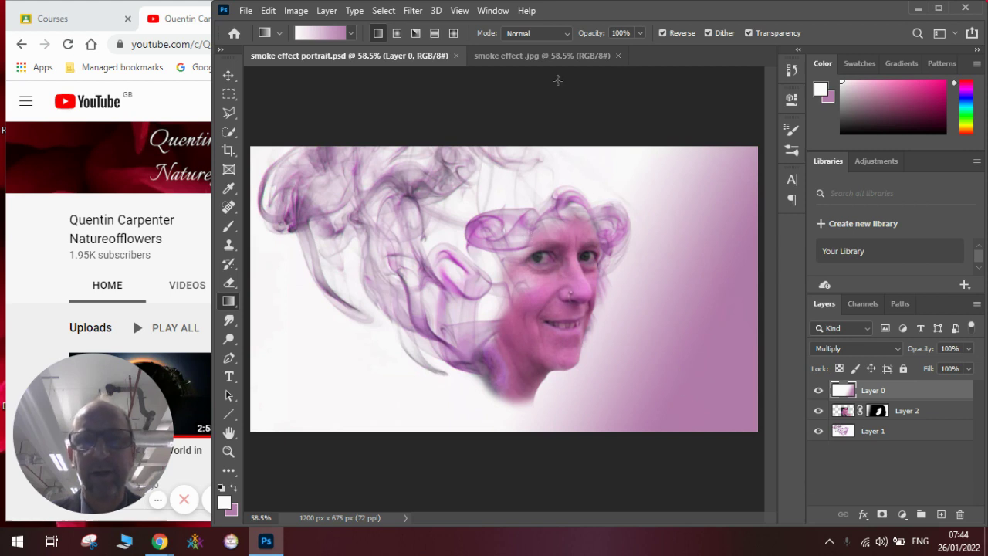
Bring the 'smoke effect .jpg' purple smoke document to the front
click(534, 58)
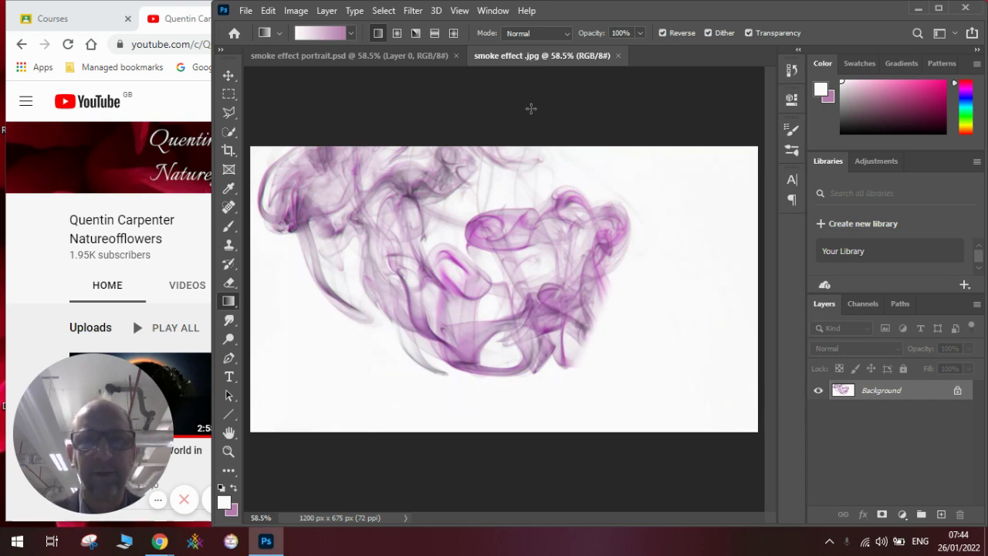
Place Embedded the 'smoke effect face' photo on top of the smoke image
click(248, 11)
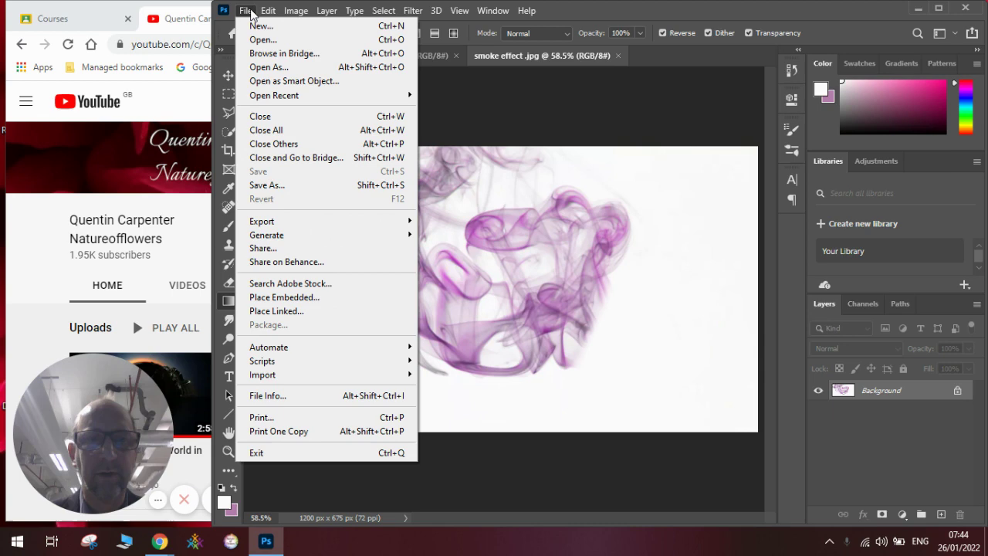
click(317, 299)
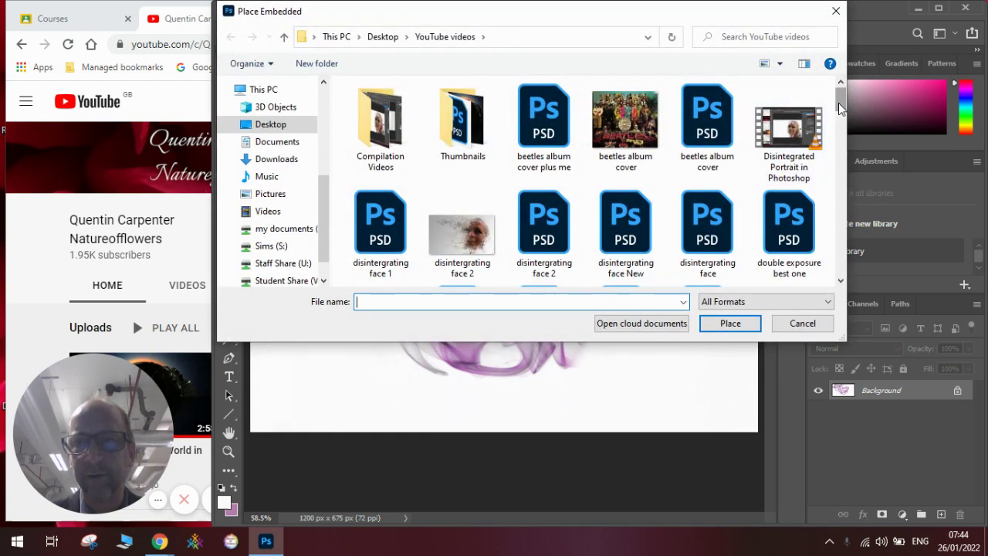
drag(837, 103, 841, 248)
click(381, 162)
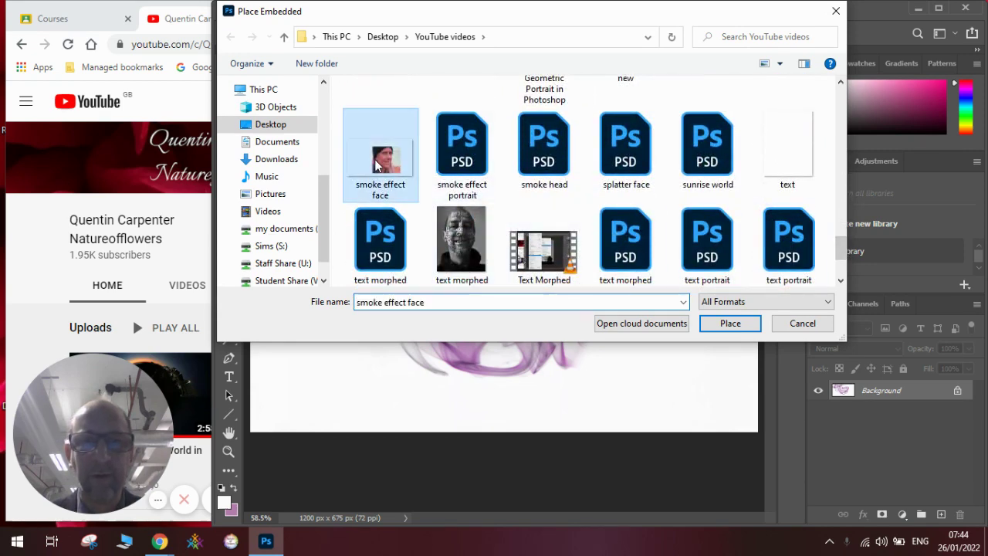
click(718, 332)
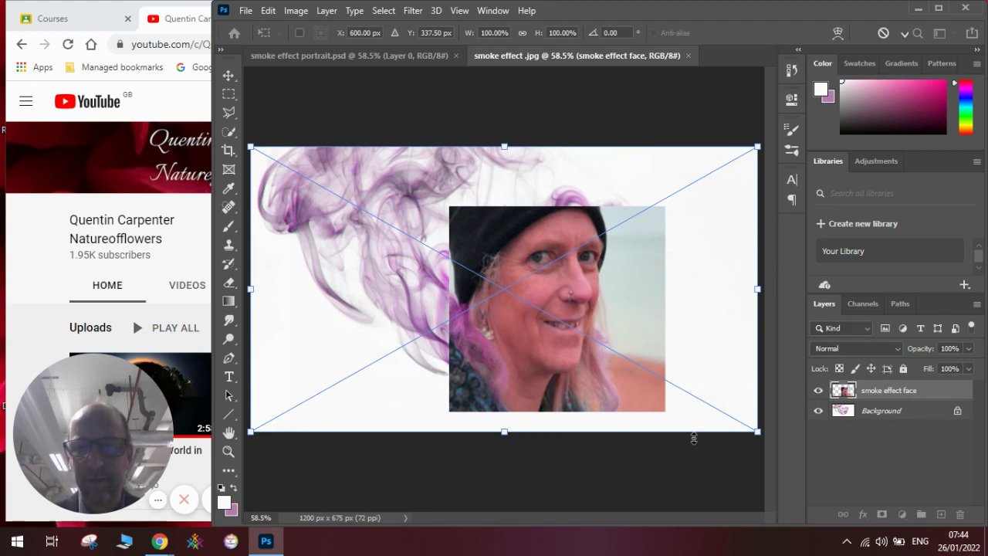
Commit the placed face photo and rasterize the smoke effect face layer
key(Return)
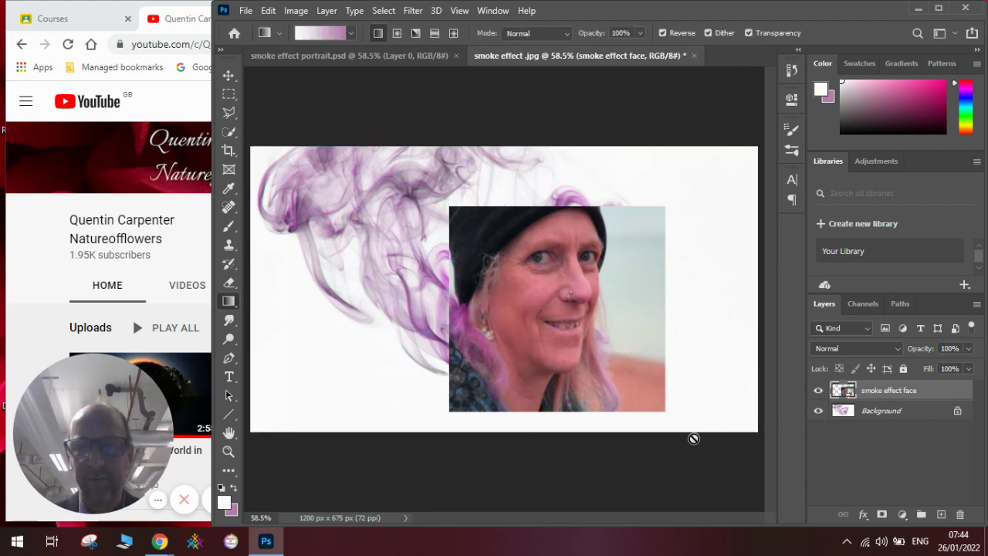
right_click(863, 392)
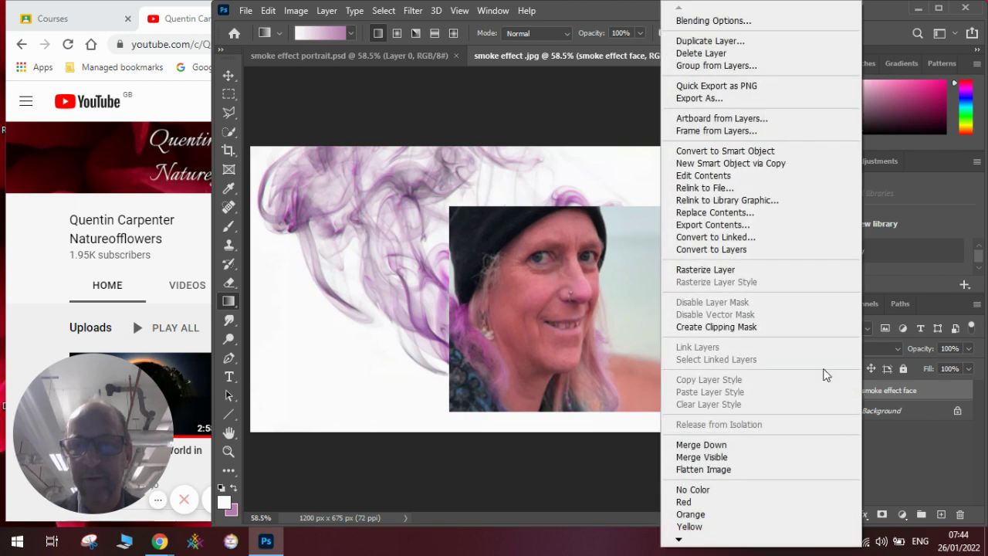
click(752, 271)
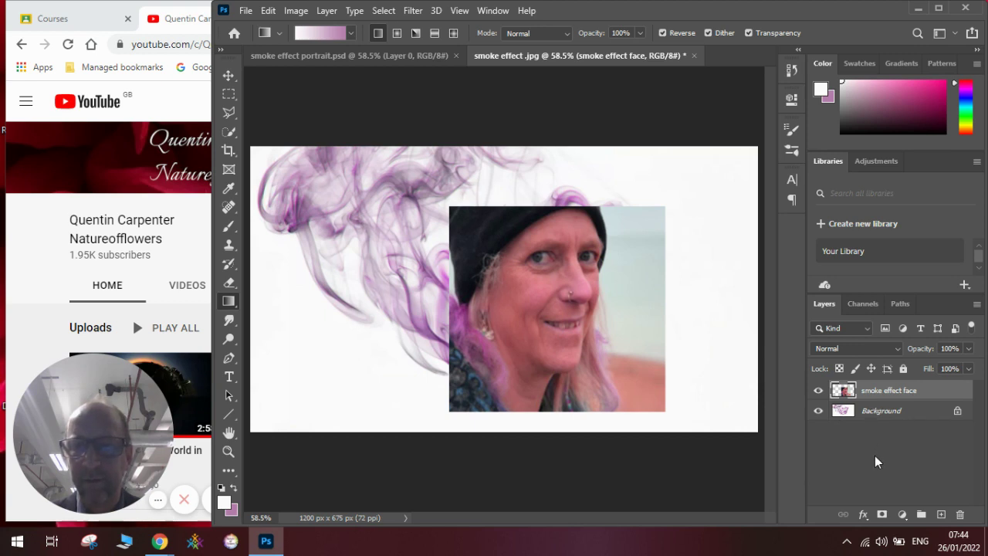
Add a layer mask, fill it black with the Paint Bucket, and make white the foreground
click(881, 514)
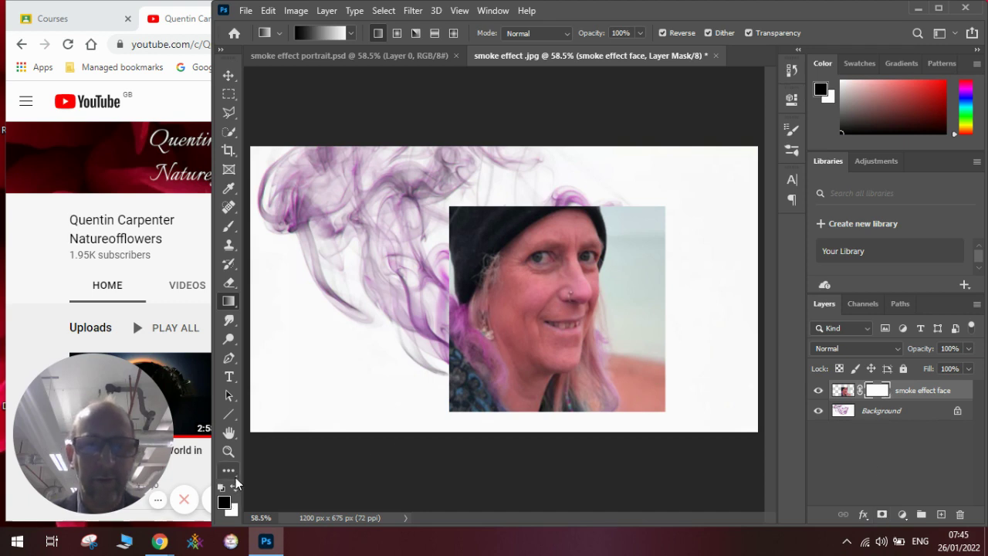
right_click(234, 306)
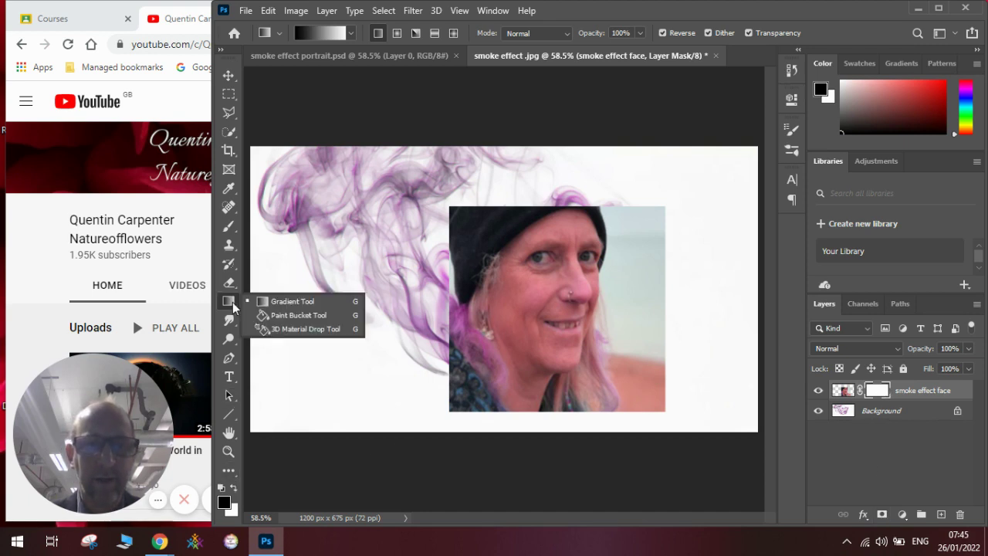
click(297, 315)
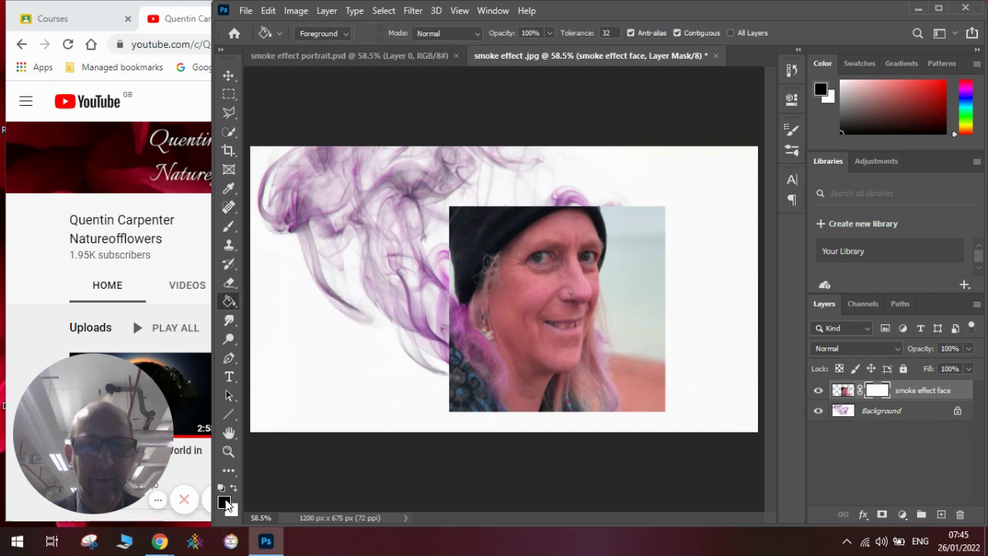
click(381, 294)
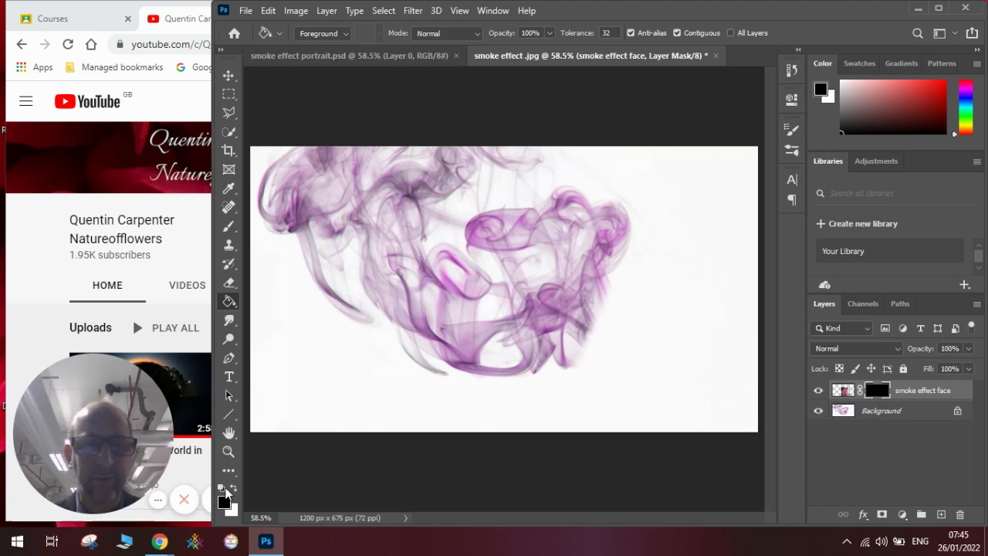
click(235, 489)
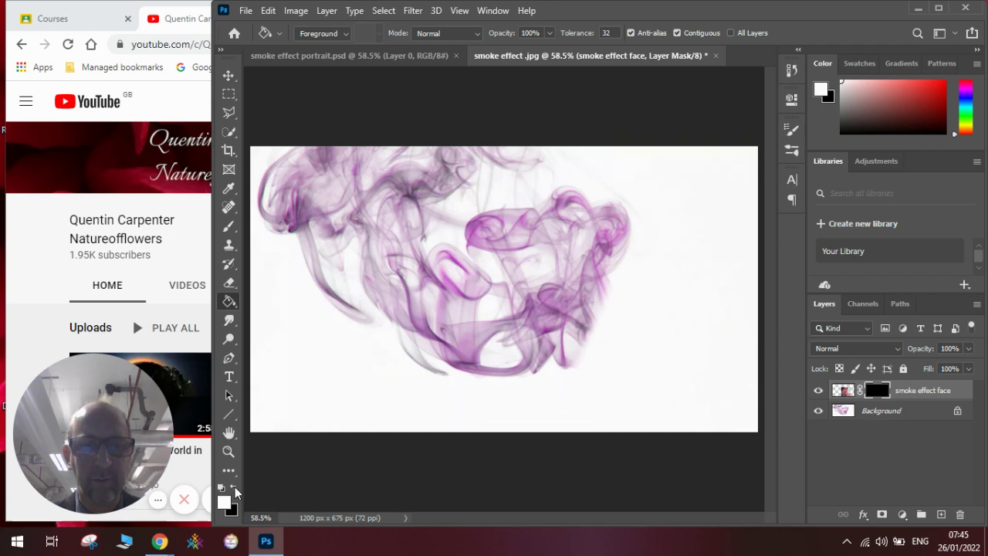
Paint white on the mask with a 62 px Soft Round, 0% hardness brush
click(229, 230)
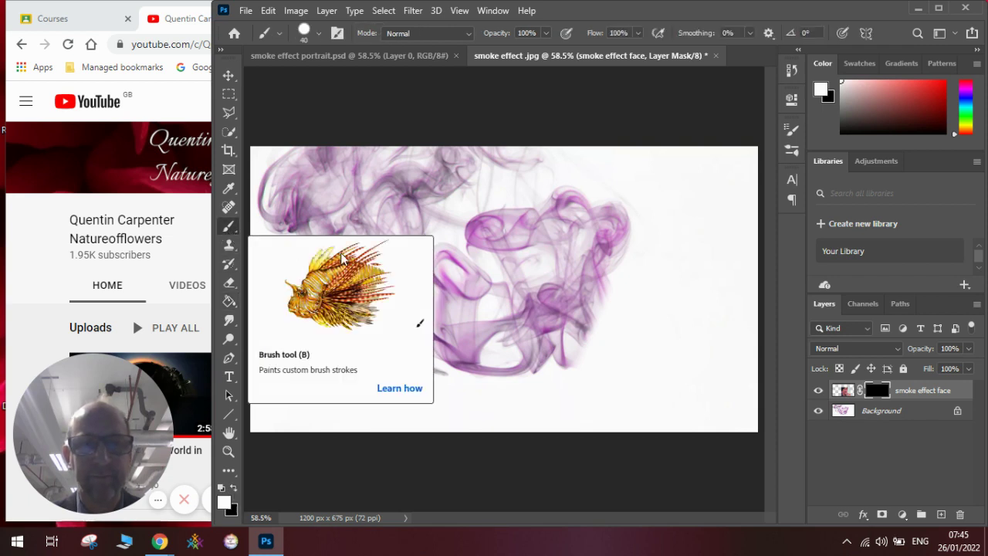
click(318, 33)
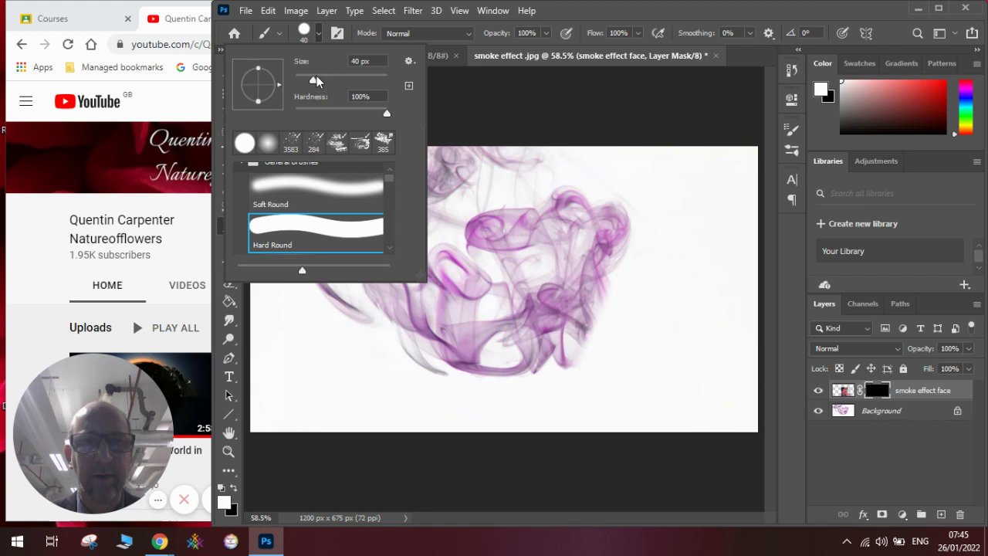
click(309, 186)
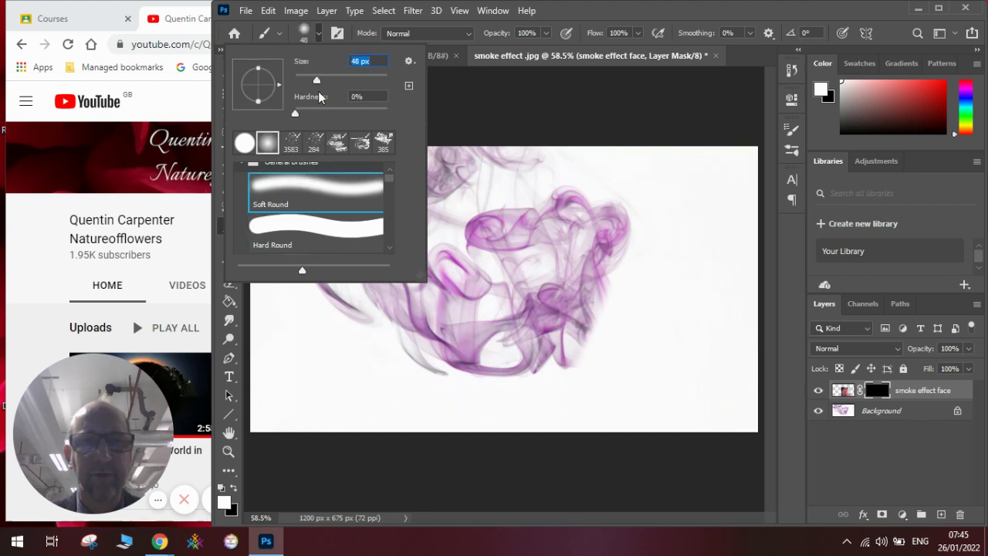
drag(323, 85, 327, 84)
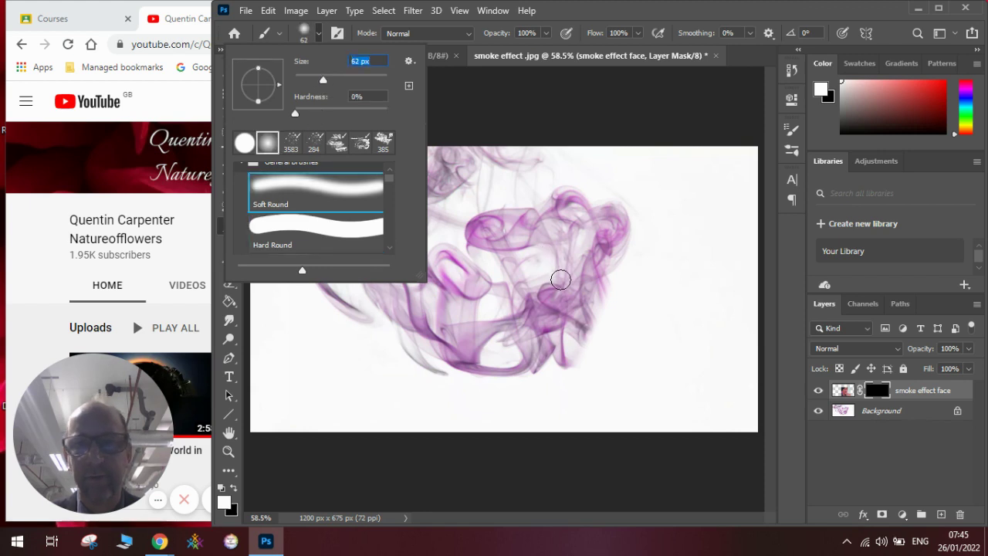
click(560, 279)
mouse_move(561, 279)
mouse_down()
mouse_move(564, 251)
mouse_move(516, 266)
mouse_move(556, 254)
mouse_move(573, 266)
mouse_move(569, 255)
mouse_move(594, 255)
mouse_move(588, 294)
mouse_move(535, 280)
mouse_move(551, 294)
mouse_move(545, 306)
mouse_move(566, 303)
mouse_move(542, 319)
mouse_move(579, 302)
mouse_move(568, 319)
mouse_move(579, 312)
mouse_move(570, 322)
mouse_move(579, 302)
mouse_move(565, 342)
mouse_move(544, 334)
mouse_move(568, 344)
mouse_move(546, 364)
mouse_move(535, 333)
mouse_move(546, 366)
mouse_move(532, 405)
mouse_move(525, 342)
mouse_move(503, 369)
mouse_move(496, 356)
mouse_move(524, 314)
mouse_move(494, 347)
mouse_move(526, 286)
mouse_move(525, 258)
mouse_move(559, 243)
mouse_up()
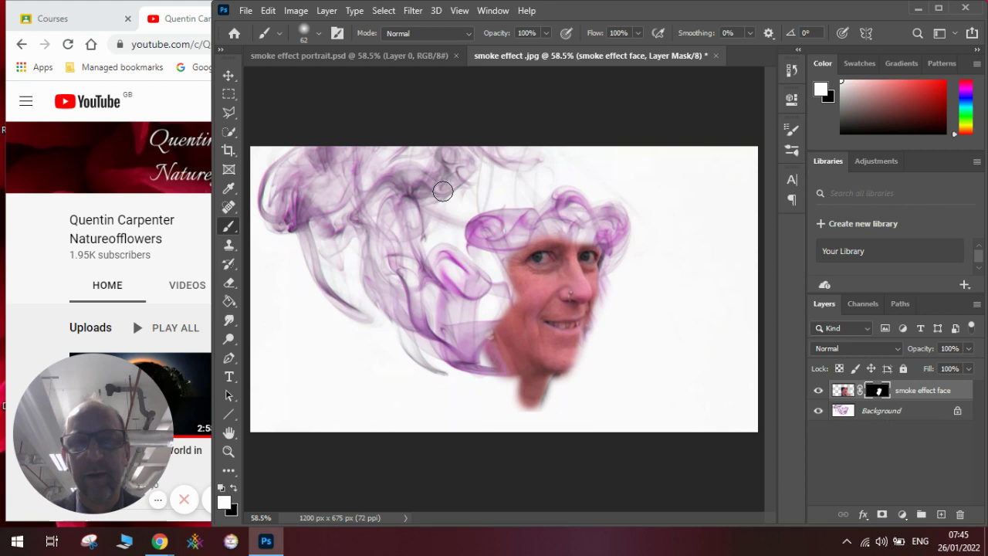
Reveal more eyes and cheek with a larger brush, then paint black over the grey hair
click(316, 37)
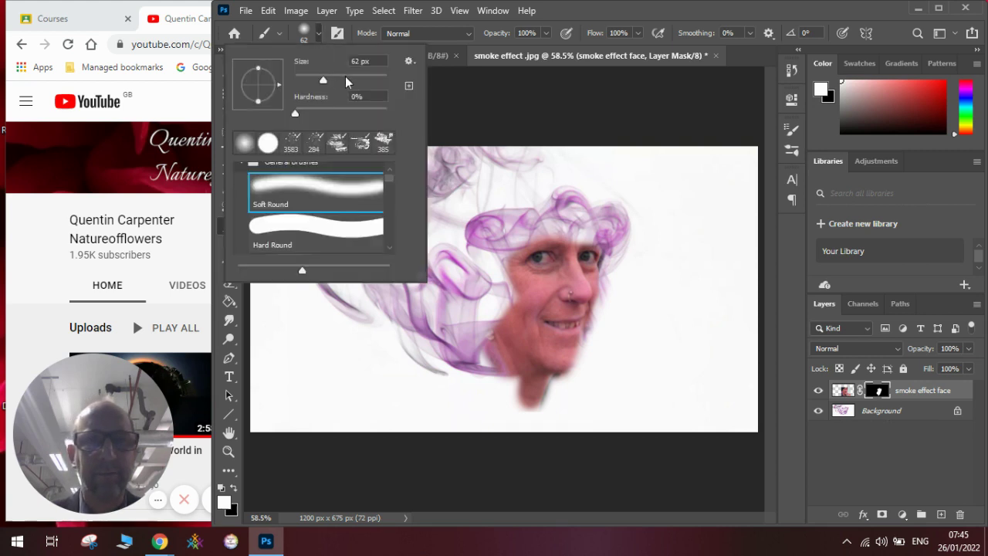
drag(345, 77, 368, 81)
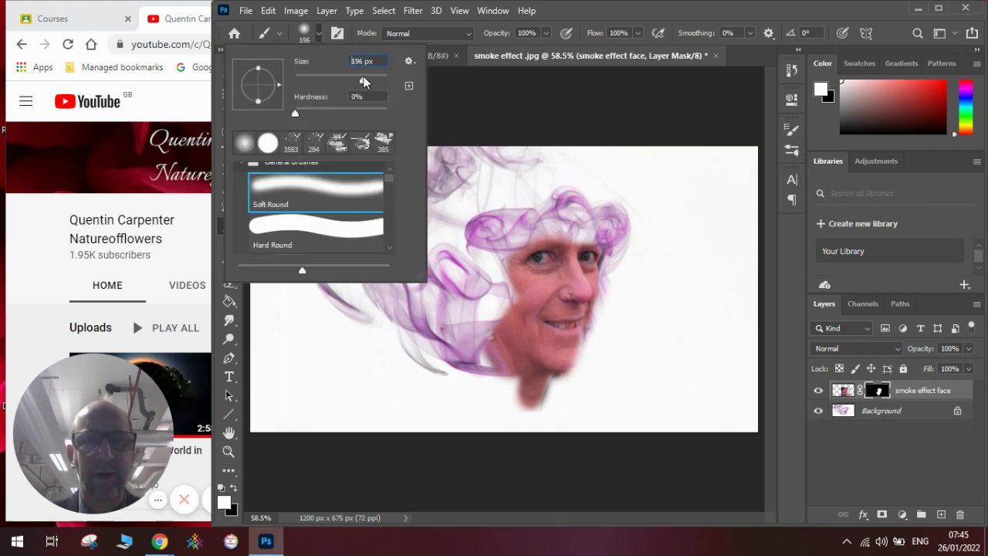
click(491, 280)
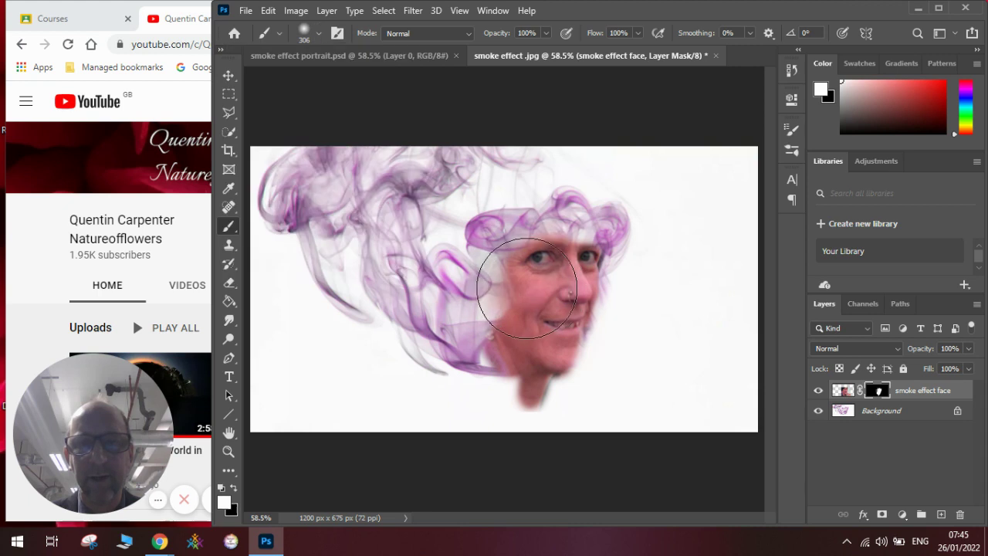
mouse_move(524, 299)
mouse_down()
mouse_move(552, 268)
mouse_move(506, 329)
mouse_move(482, 340)
mouse_move(477, 257)
mouse_up()
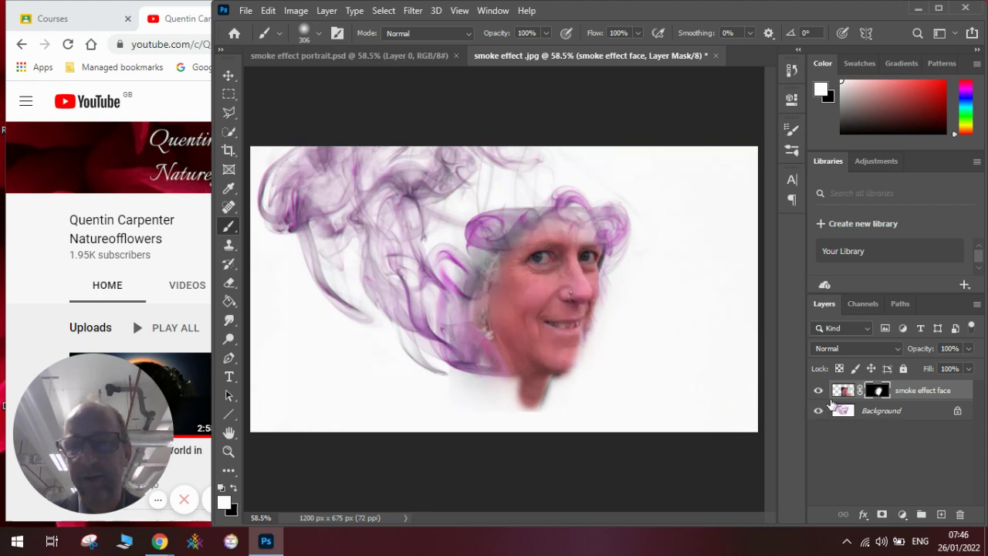
click(233, 488)
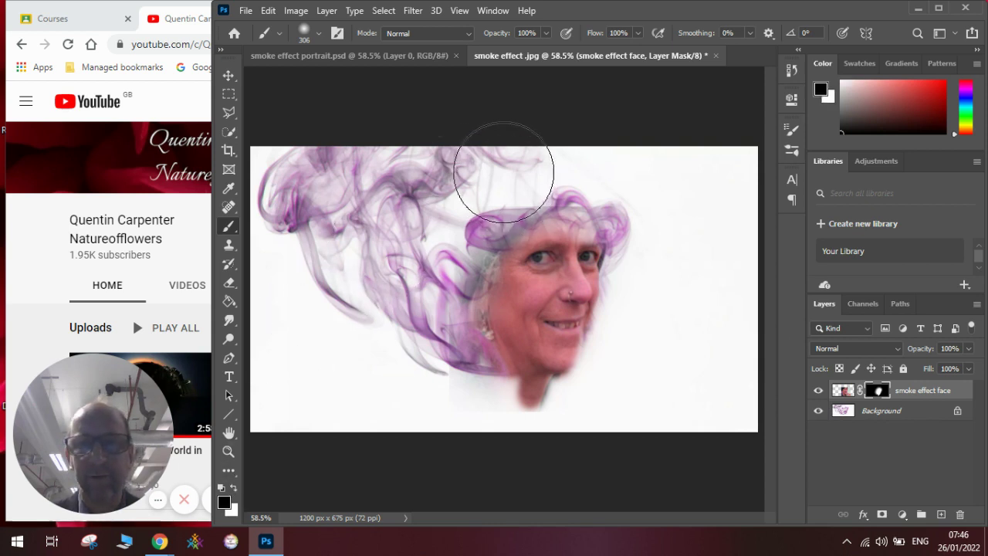
mouse_move(506, 181)
mouse_down()
mouse_move(530, 174)
mouse_move(482, 196)
mouse_move(445, 242)
mouse_move(446, 270)
mouse_move(432, 276)
mouse_move(448, 278)
mouse_move(449, 310)
mouse_move(433, 318)
mouse_move(449, 342)
mouse_move(439, 380)
mouse_up()
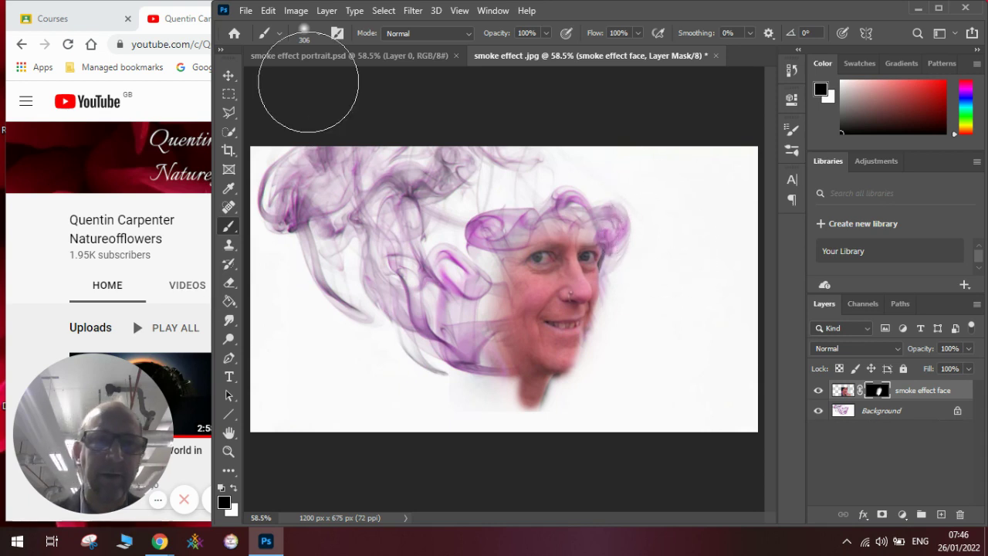
Reveal both eyes in white with a 39 px Hard Round brush and trim the chin area
click(319, 37)
drag(317, 80, 312, 81)
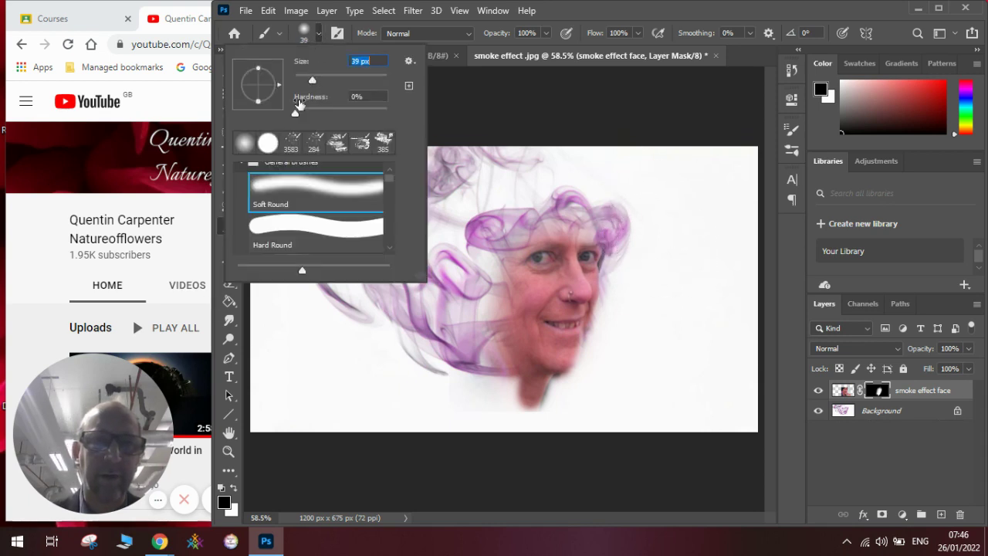
click(284, 225)
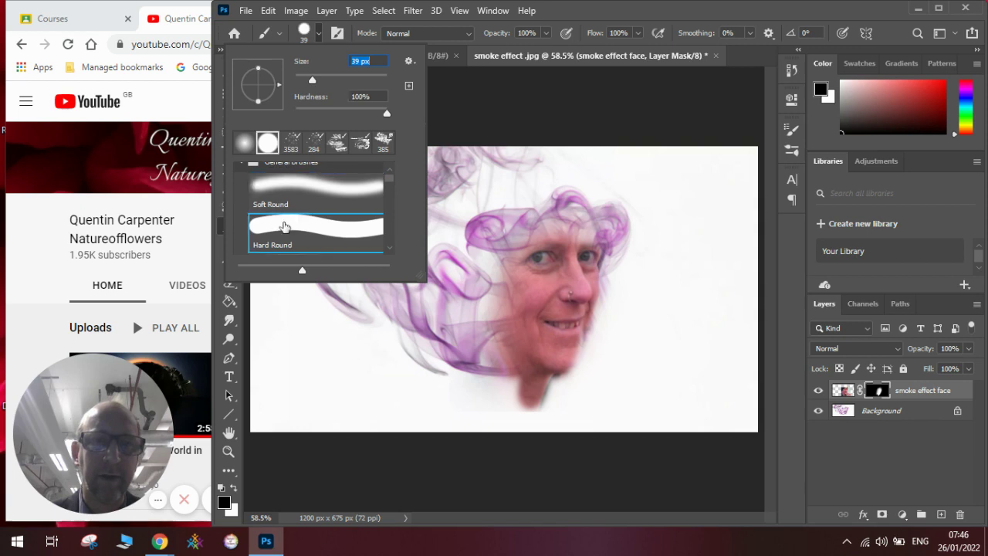
click(234, 486)
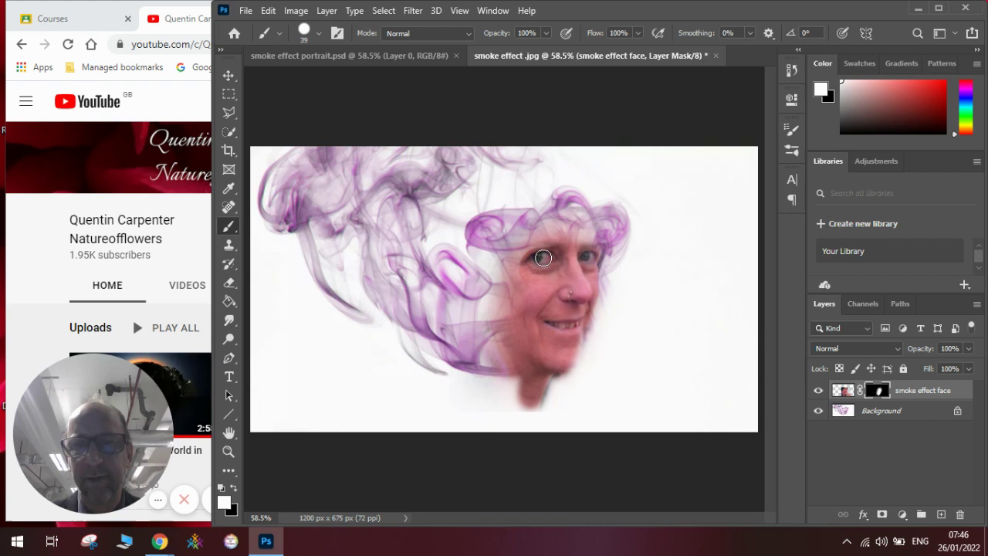
drag(543, 258, 569, 254)
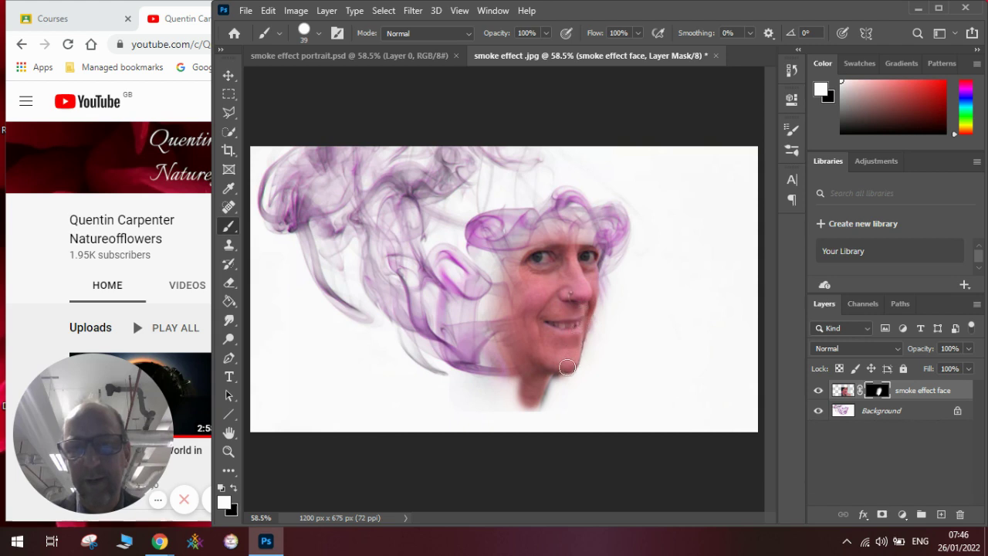
mouse_move(561, 370)
mouse_down()
mouse_move(526, 429)
mouse_move(523, 483)
mouse_up()
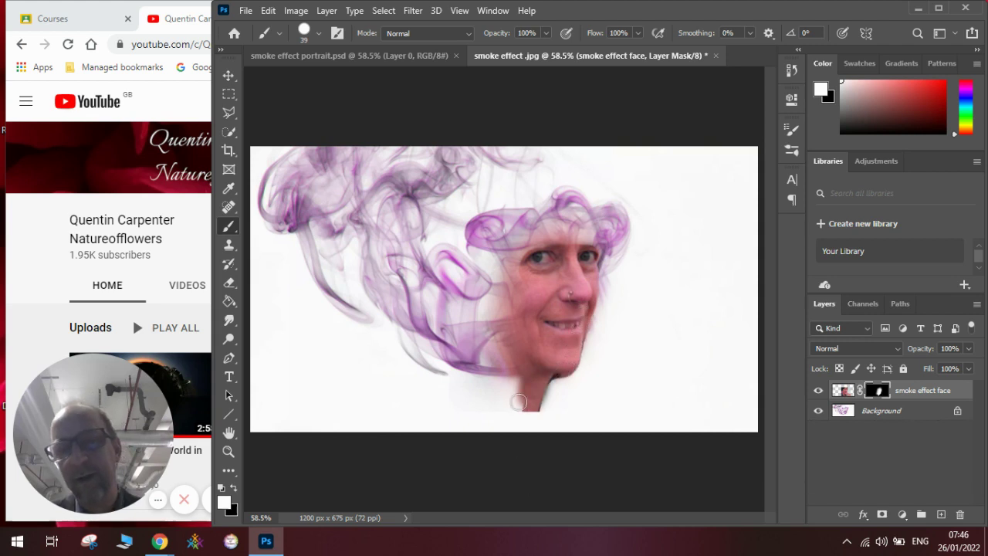
Hide the lower neck by painting black with a Soft Round brush
click(235, 489)
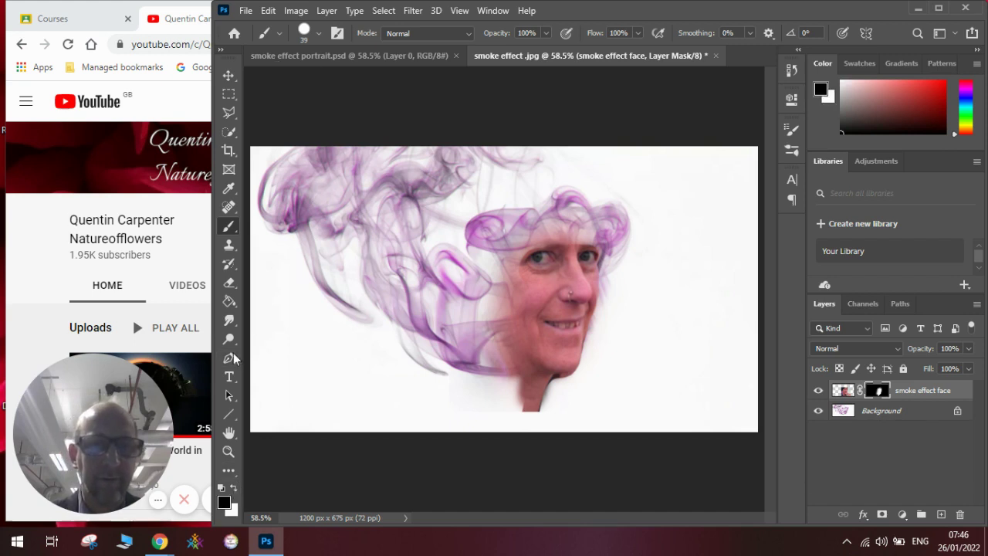
click(316, 34)
click(273, 190)
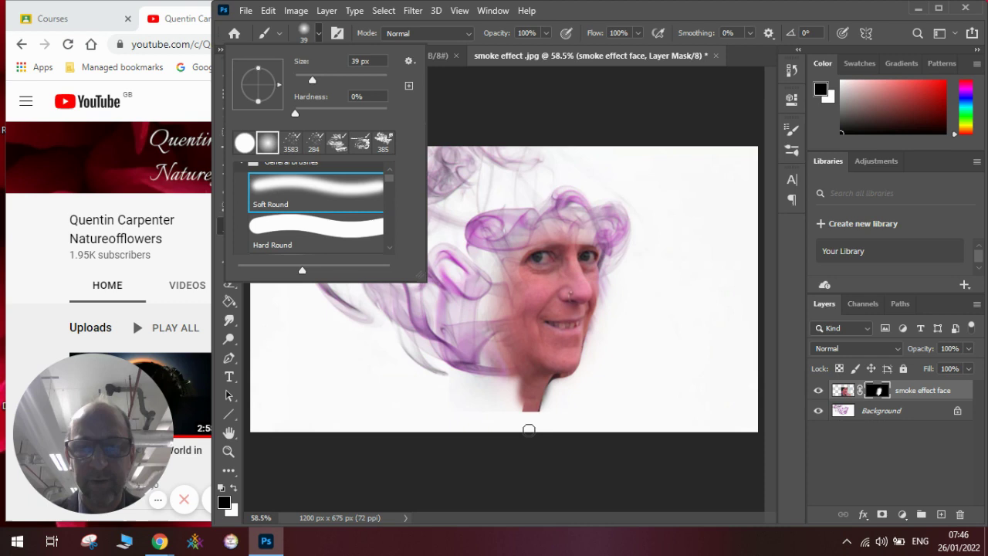
click(543, 410)
mouse_move(553, 398)
mouse_down()
mouse_move(532, 421)
mouse_move(521, 413)
mouse_move(554, 383)
mouse_up()
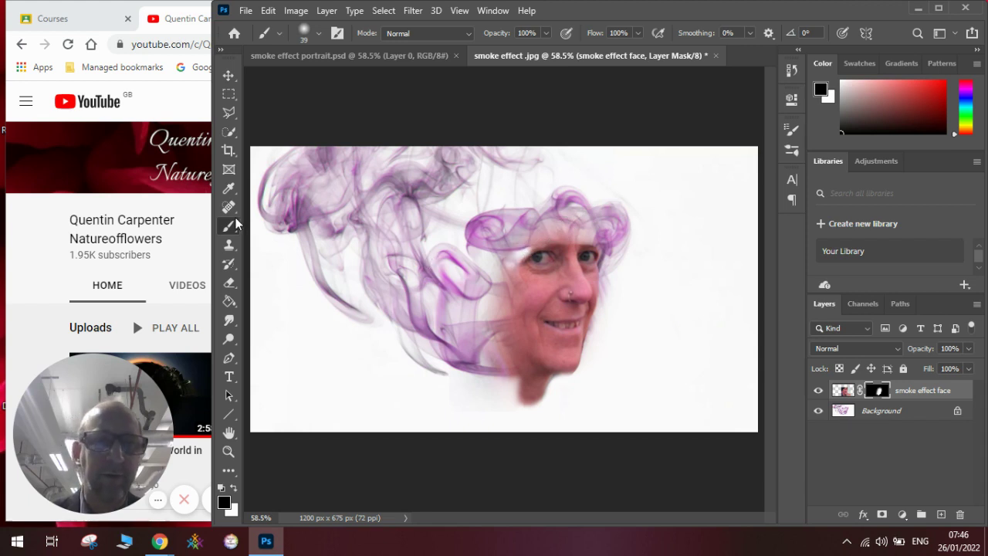
With an 83 px brush, blend the forehead smoke, then paint white over eyes and forehead
click(320, 35)
drag(328, 83, 331, 83)
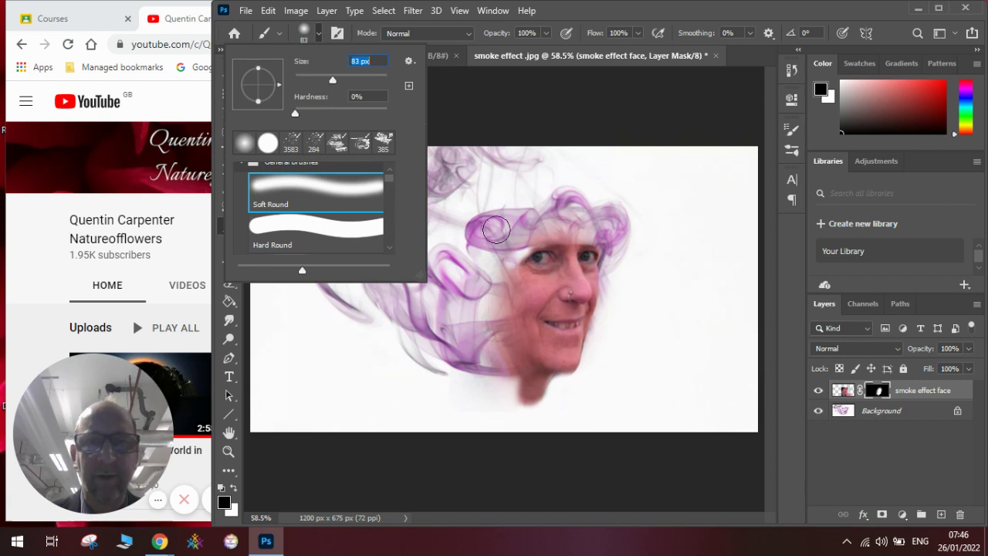
click(536, 243)
mouse_move(542, 238)
mouse_down()
mouse_move(567, 222)
mouse_move(575, 230)
mouse_up()
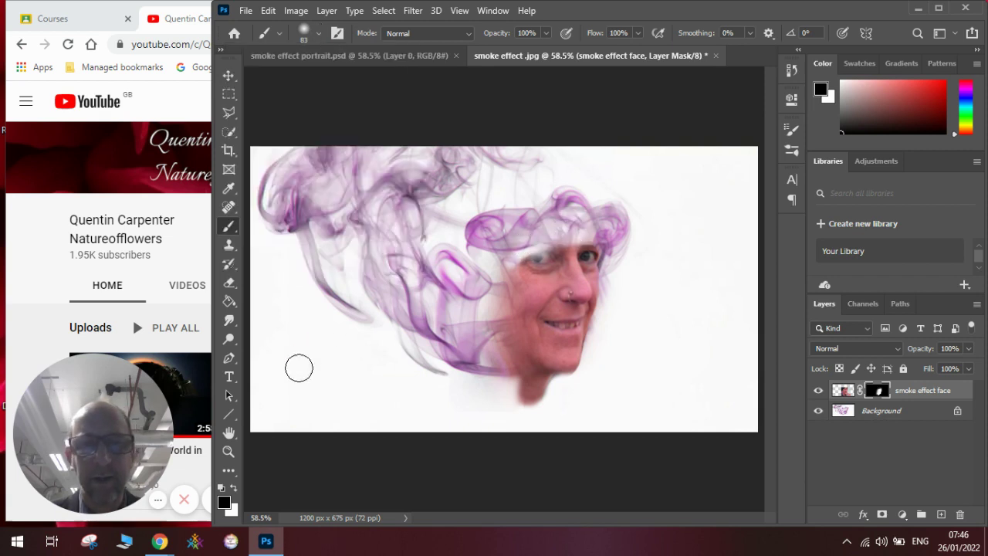
click(234, 489)
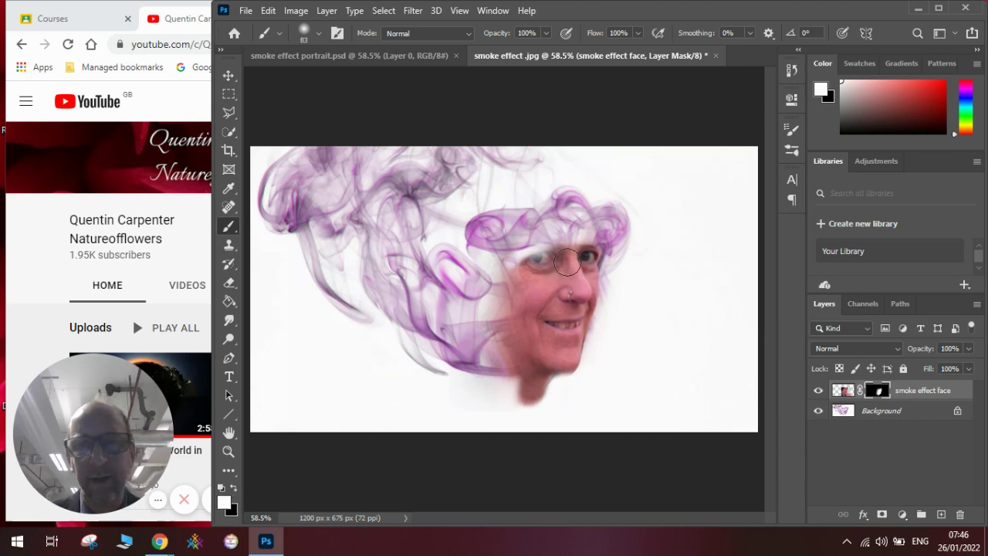
mouse_move(538, 263)
mouse_down()
mouse_move(585, 252)
mouse_move(576, 254)
mouse_up()
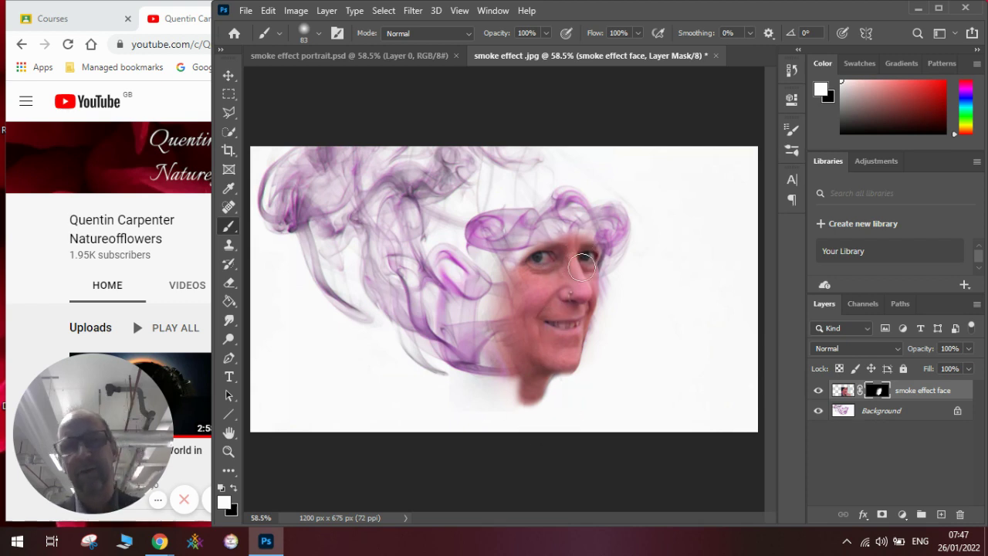
drag(557, 244, 591, 235)
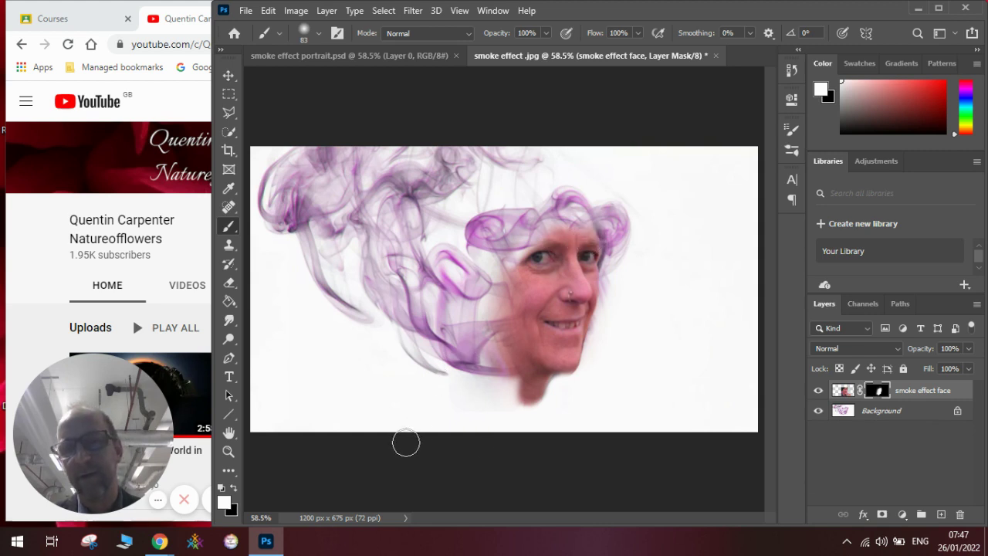
Nudge the face layer slightly right and down, then target its photo thumbnail instead of the mask
click(231, 76)
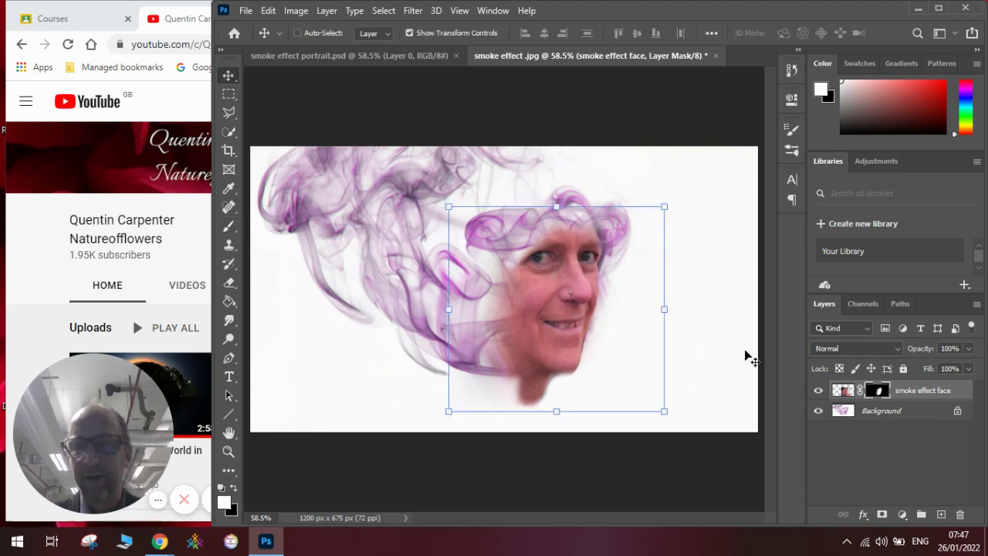
mouse_move(529, 320)
mouse_down()
mouse_move(544, 309)
mouse_move(514, 309)
mouse_move(537, 319)
mouse_move(521, 315)
mouse_move(529, 313)
mouse_up()
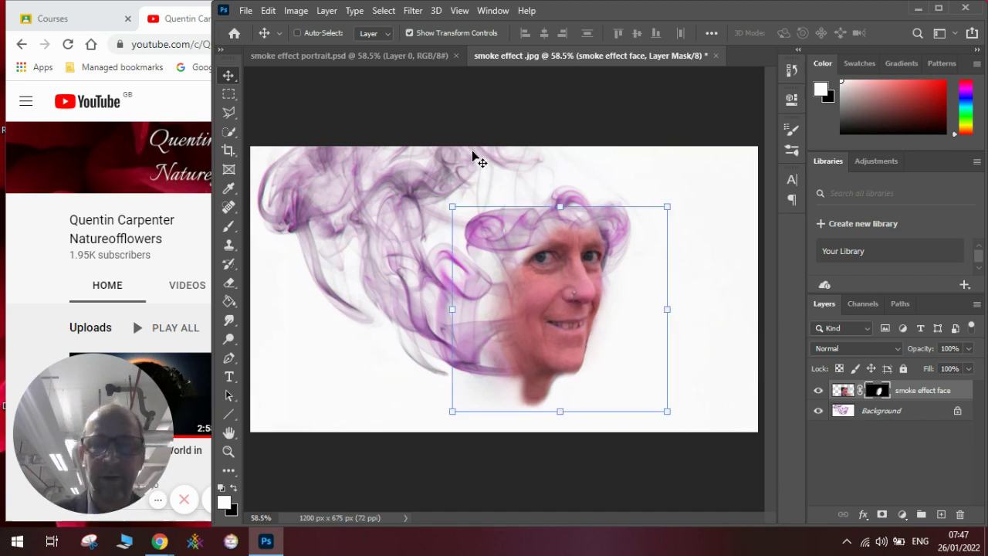
click(296, 11)
mouse_move(303, 49)
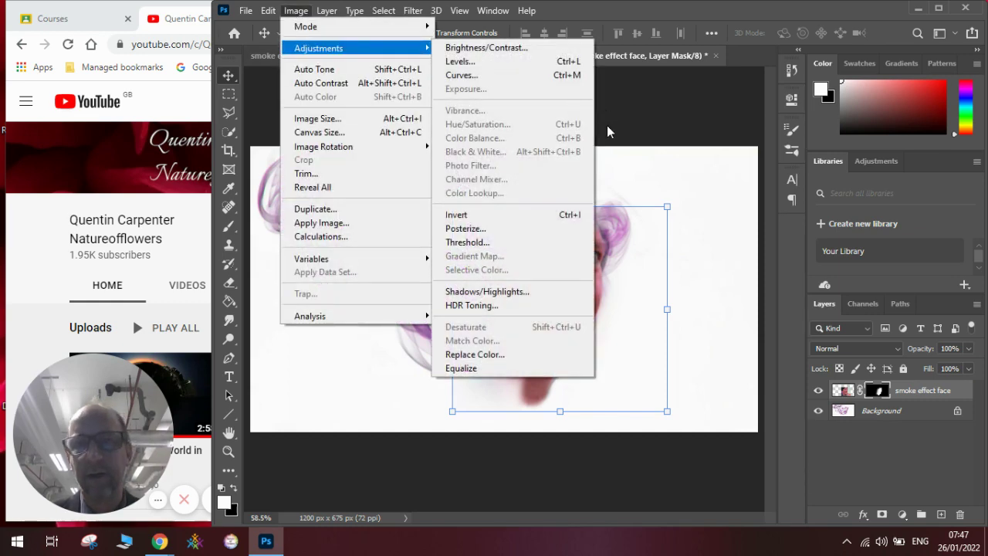
click(635, 155)
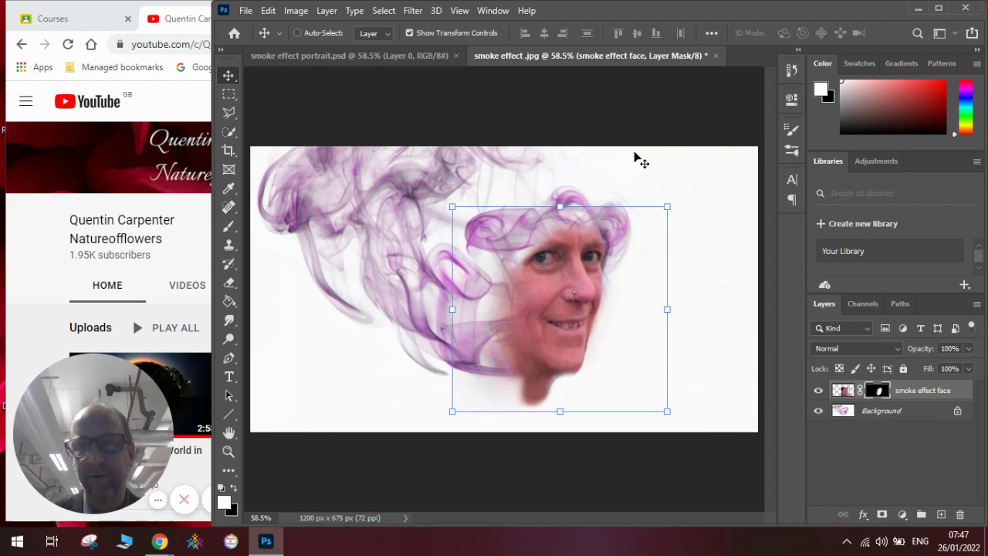
click(843, 390)
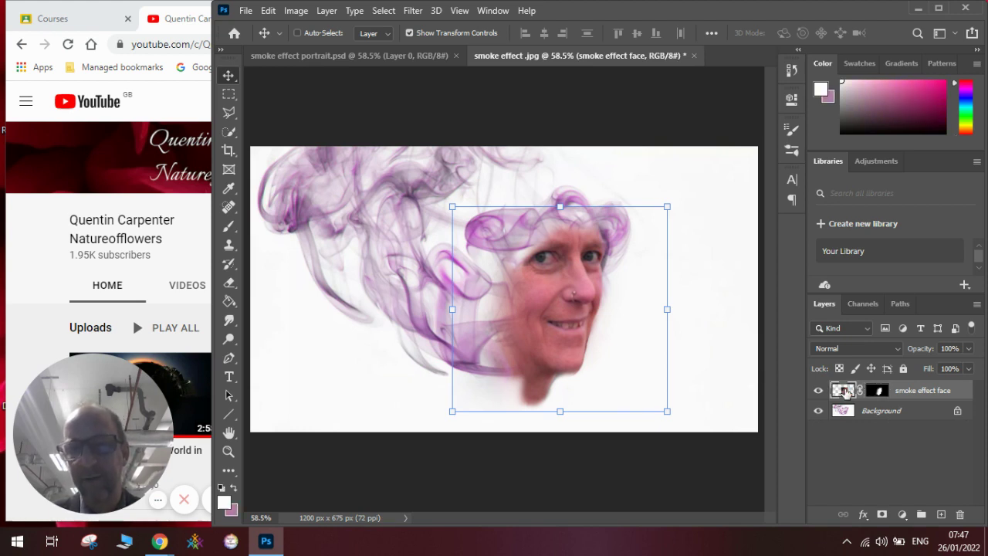
Apply Hue/Saturation to the face: Hue -22, Saturation -16, Lightness +5
click(299, 10)
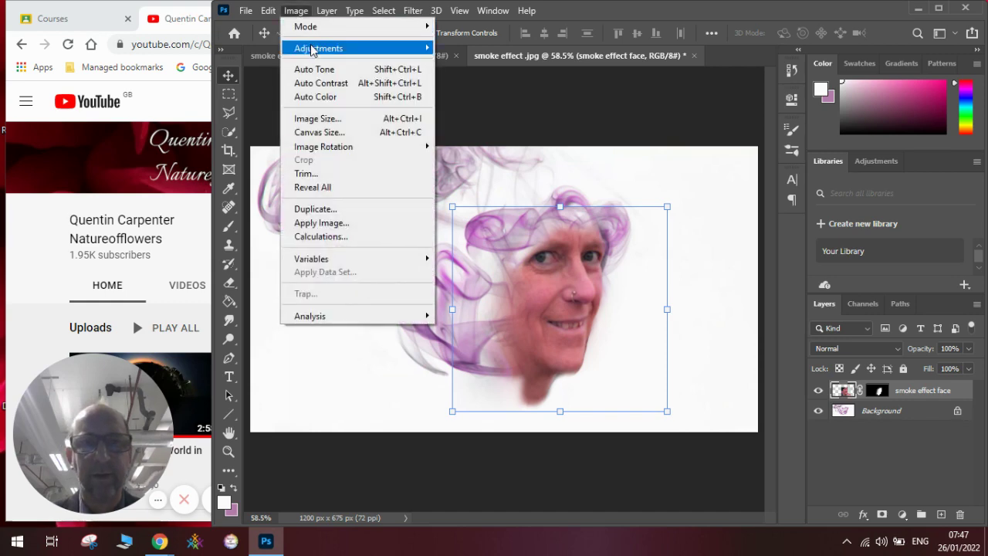
mouse_move(342, 49)
click(500, 126)
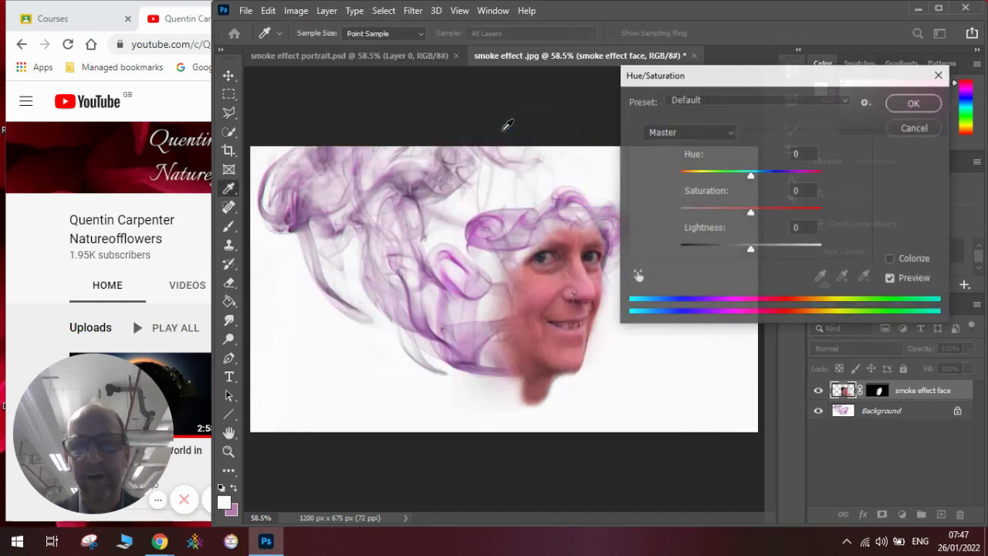
mouse_move(749, 176)
mouse_down()
mouse_move(770, 176)
mouse_move(736, 176)
mouse_up()
mouse_move(750, 212)
mouse_down()
mouse_move(767, 211)
mouse_move(740, 213)
mouse_up()
drag(751, 252, 755, 252)
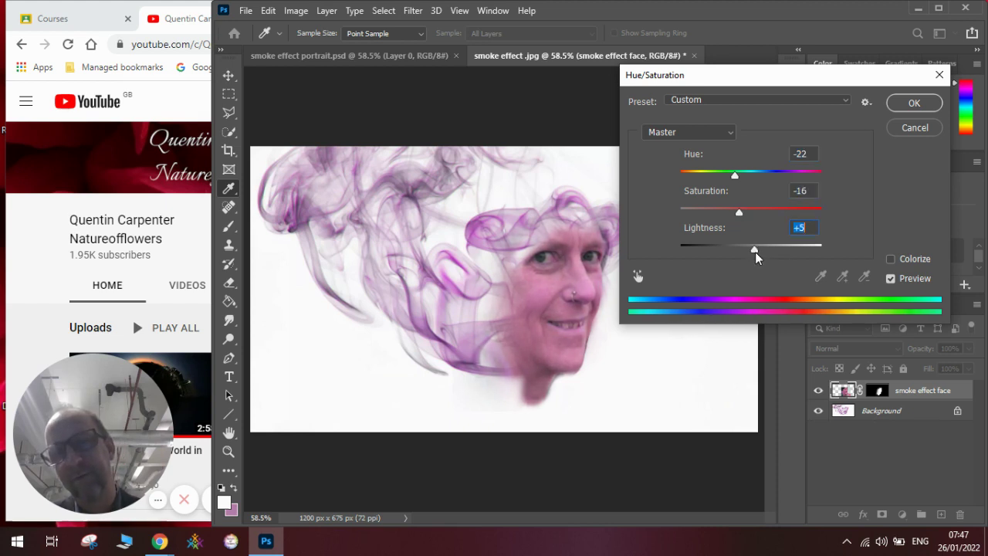
click(914, 102)
key(v)
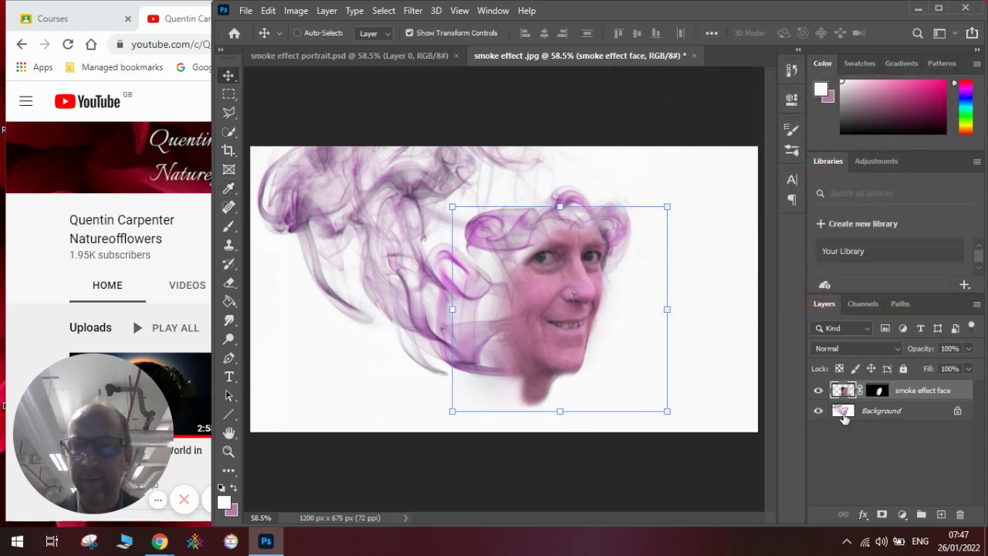
On the face mask, paint black below the chin and white along its left edge
click(880, 392)
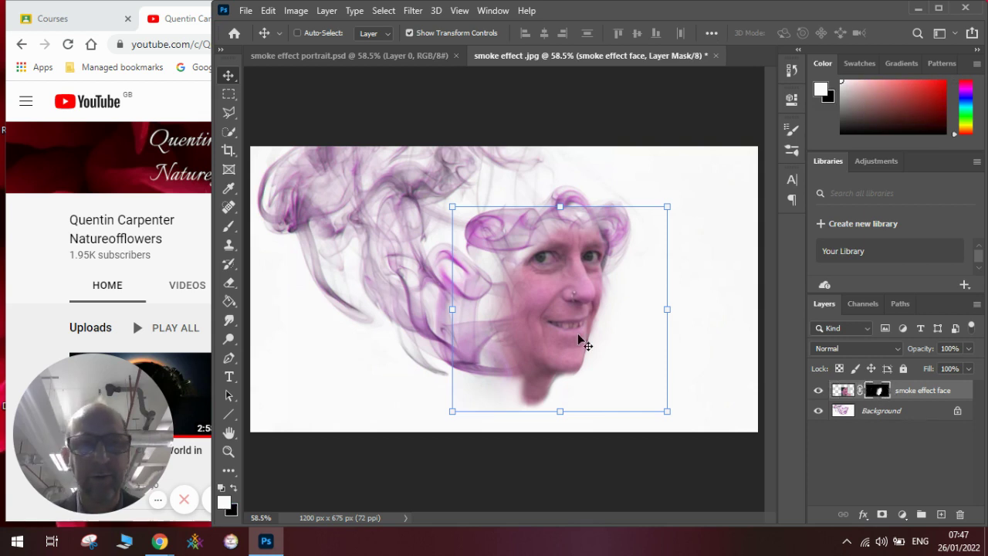
click(228, 226)
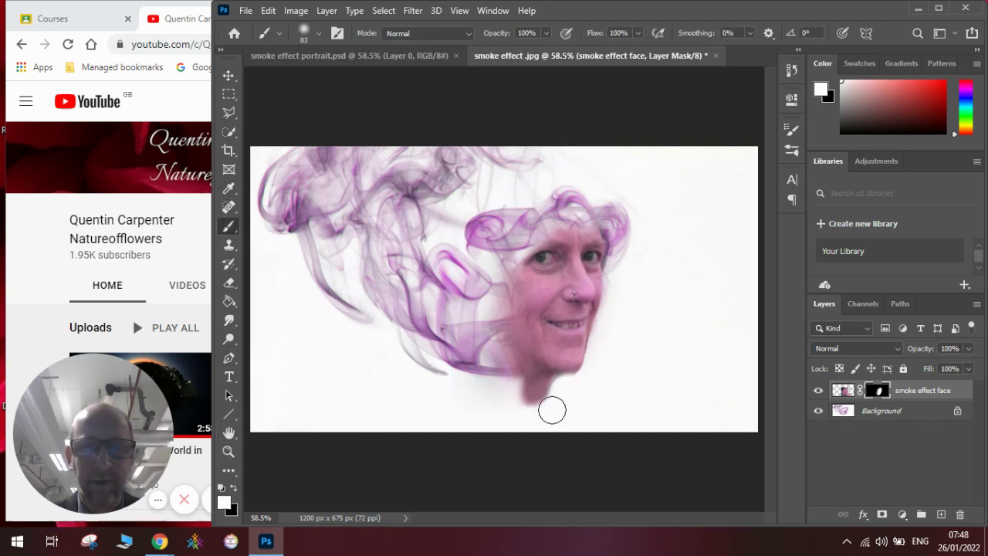
drag(553, 410, 548, 408)
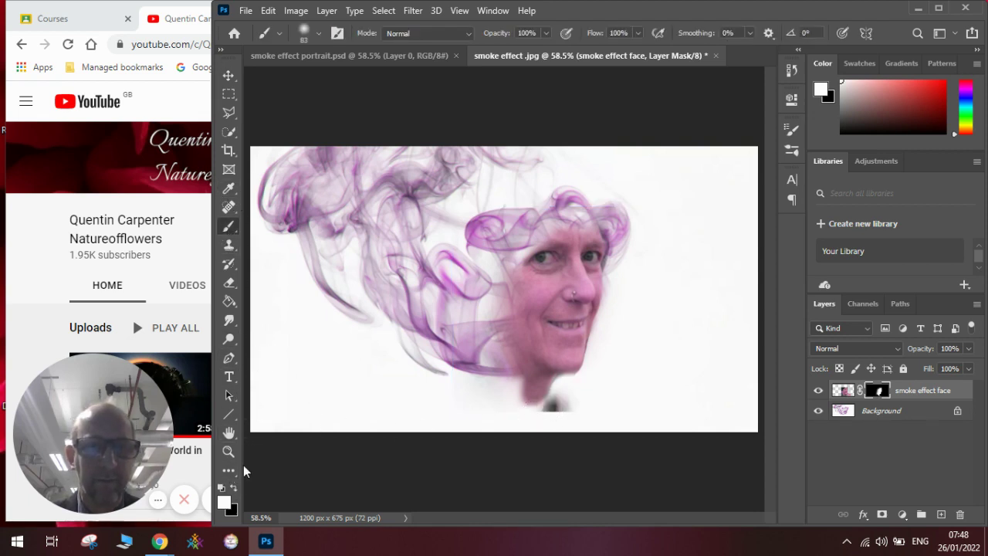
click(233, 487)
mouse_move(523, 406)
mouse_down()
mouse_move(558, 399)
mouse_move(569, 412)
mouse_up()
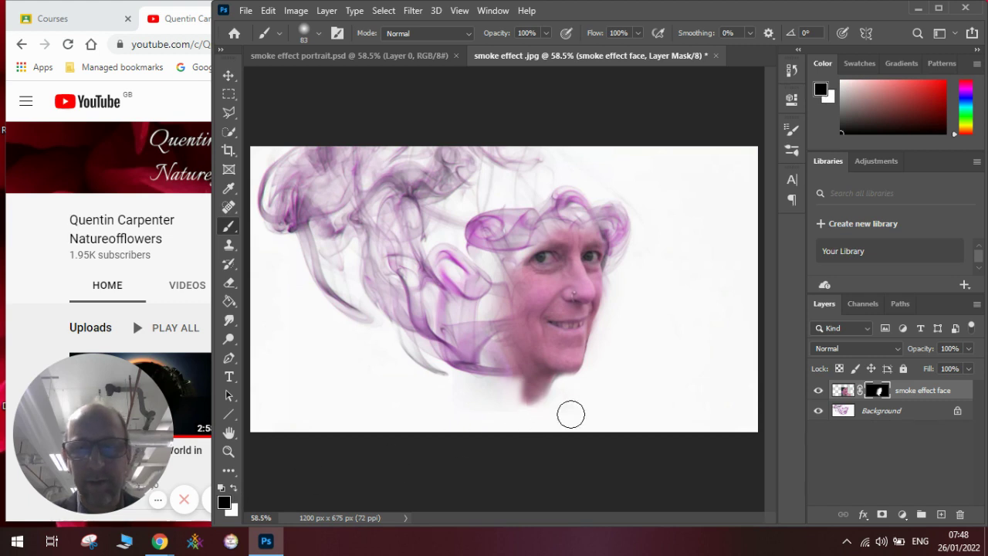
drag(506, 412, 513, 370)
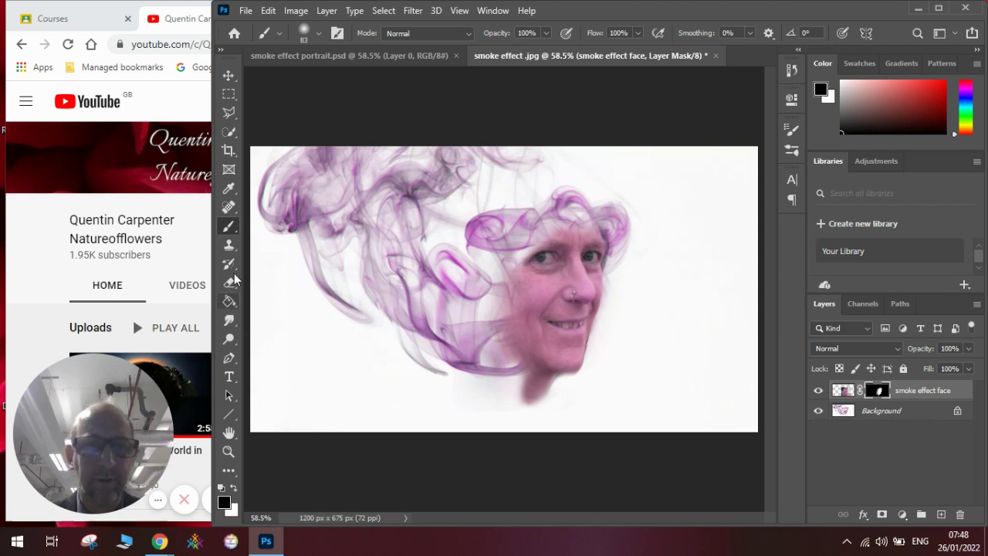
click(233, 487)
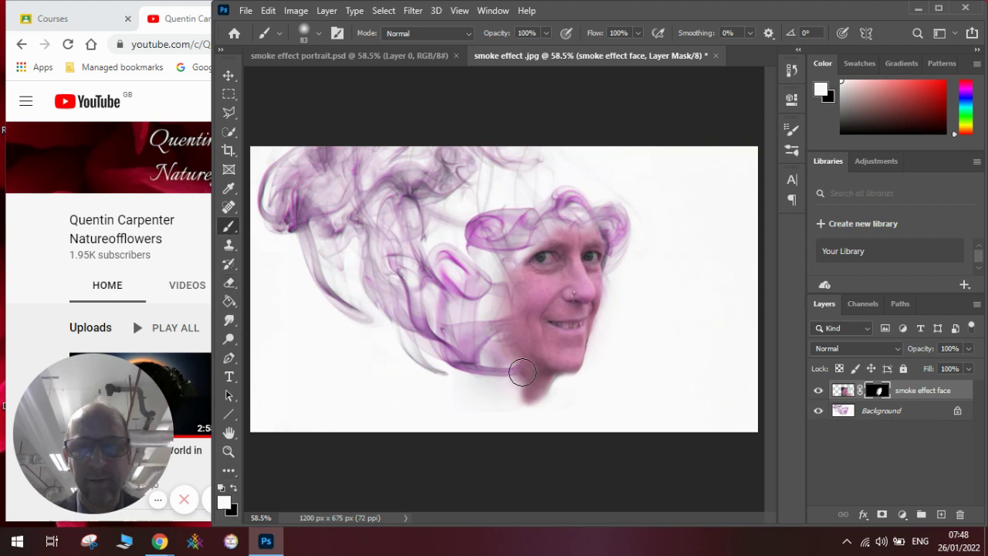
mouse_move(522, 373)
mouse_down()
mouse_move(500, 363)
mouse_move(520, 385)
mouse_up()
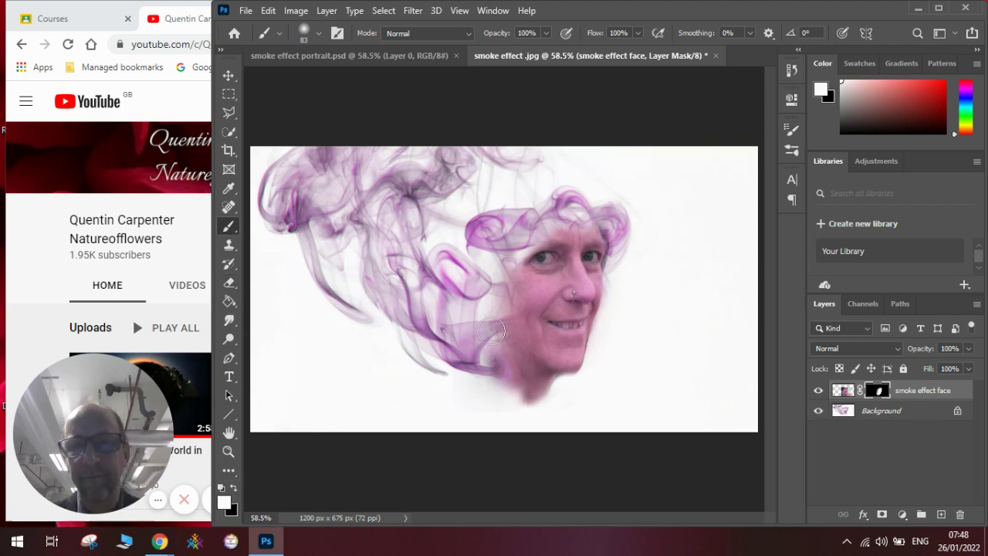
Add an empty Layer 1 above the face layer in 'smoke effect .jpg'
click(398, 54)
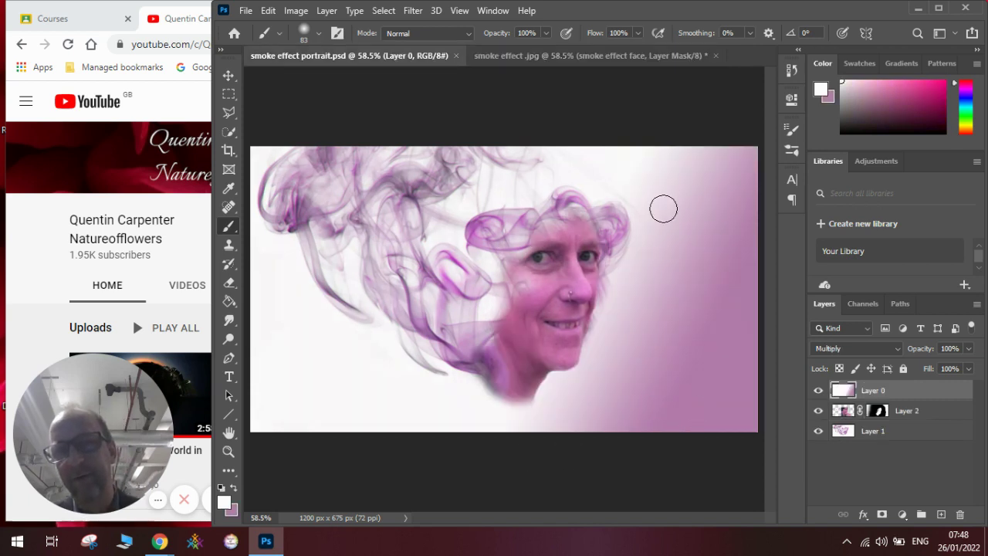
click(558, 59)
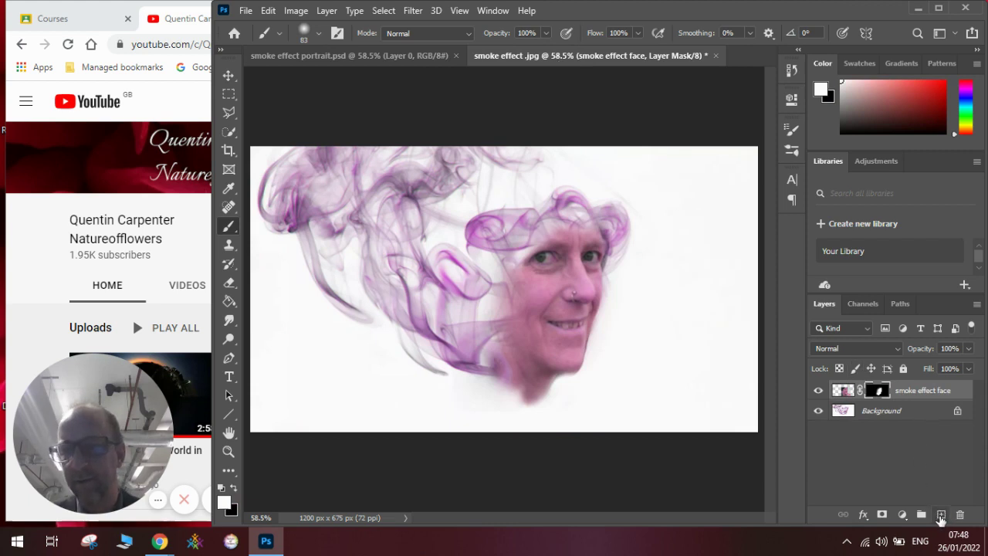
click(940, 515)
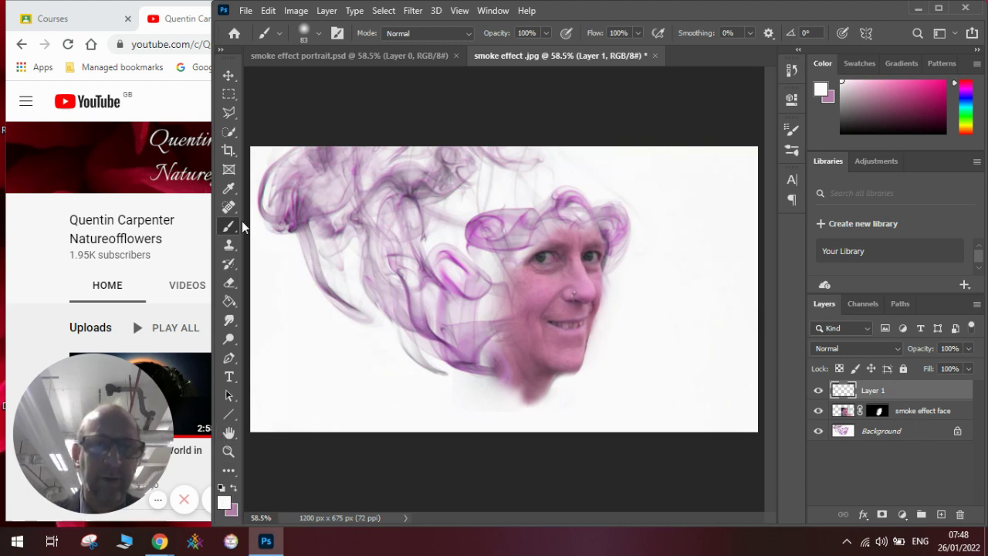
Eyedrop the smoke's purple as the background colour and white as the foreground
click(229, 188)
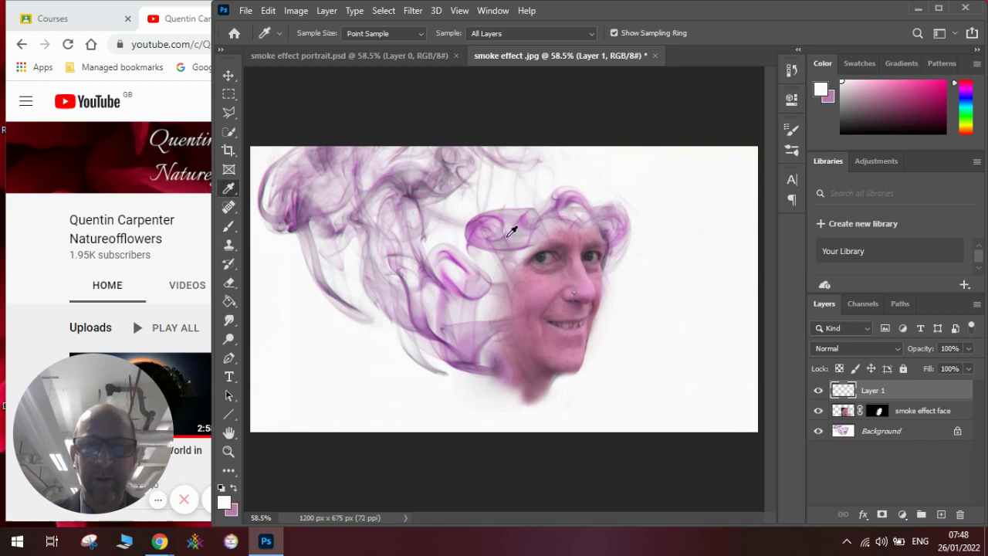
click(480, 218)
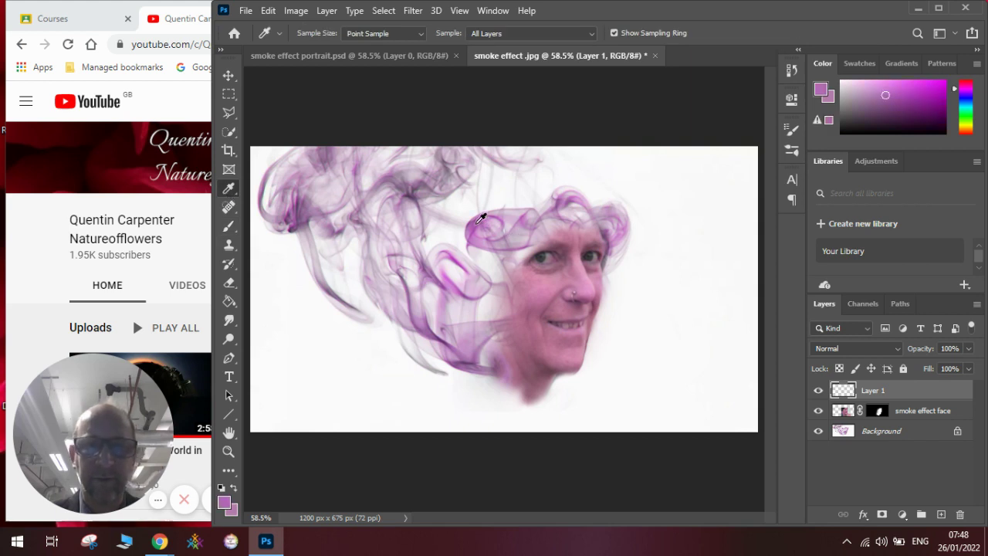
click(234, 490)
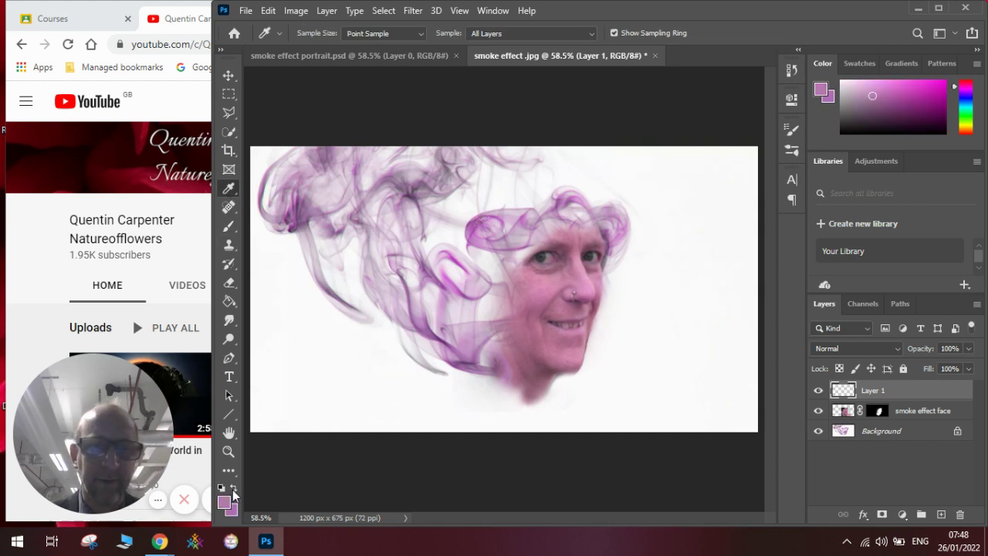
click(308, 405)
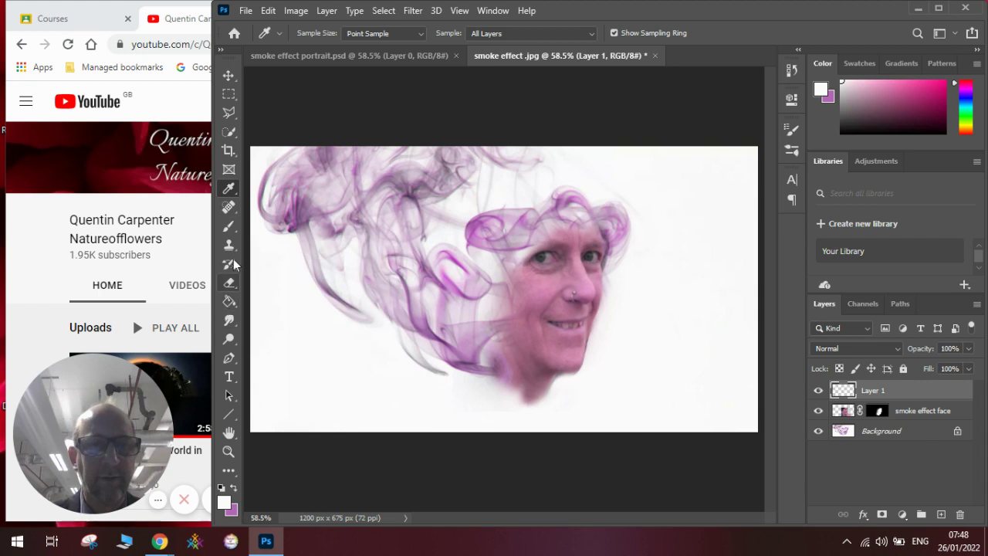
Fill Layer 1 with a white-to-purple gradient from the lower right toward the centre, blended as Multiply
click(228, 302)
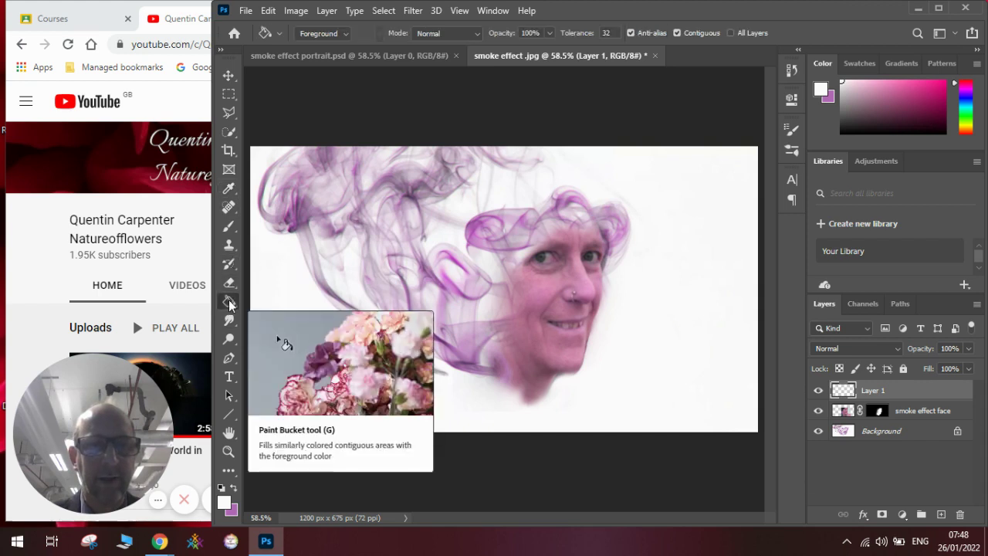
right_click(228, 302)
click(289, 303)
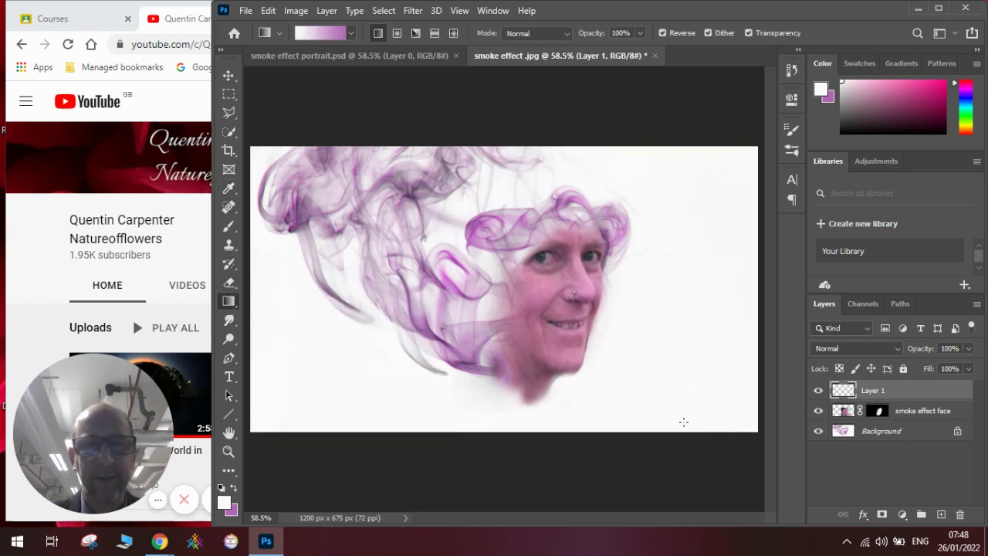
mouse_move(702, 395)
mouse_down()
mouse_move(569, 326)
mouse_move(556, 331)
mouse_up()
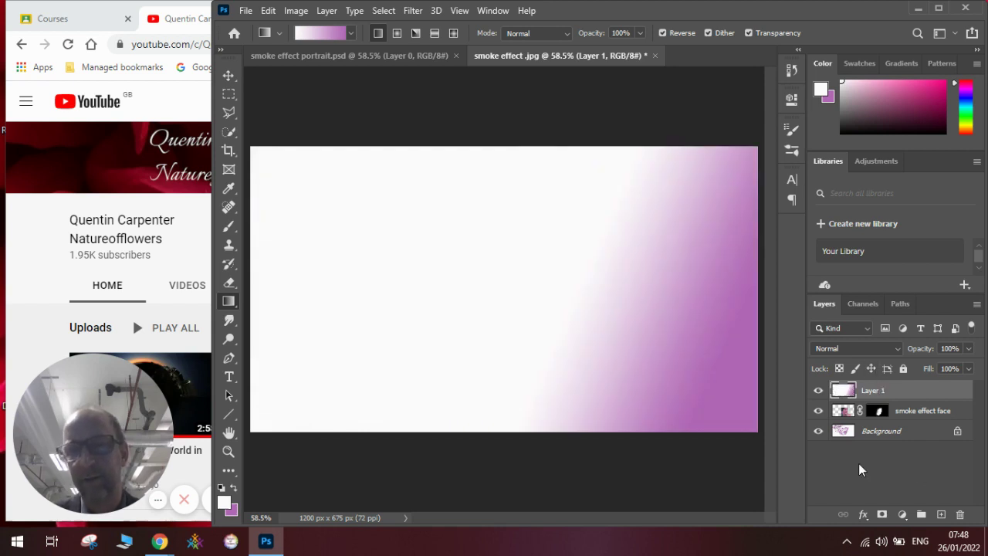
click(875, 348)
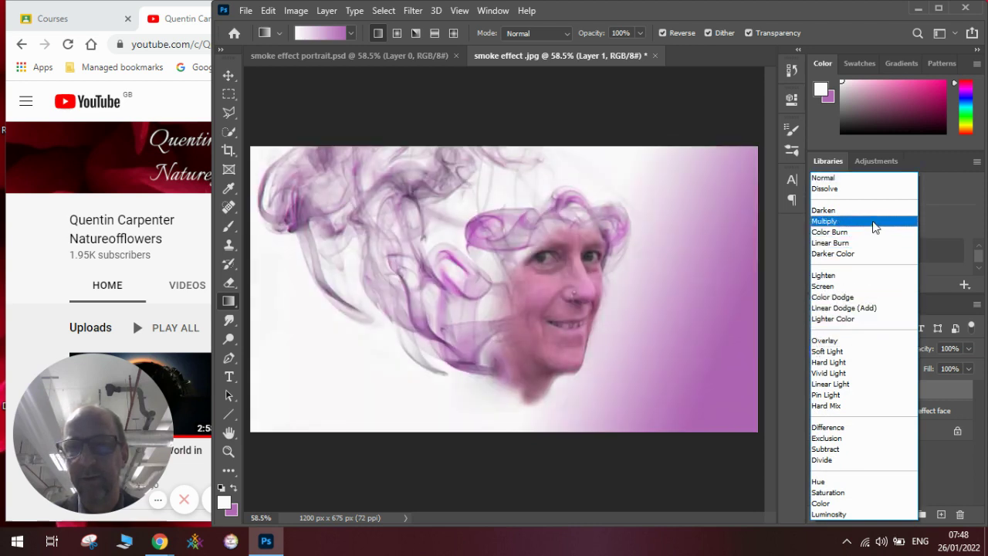
click(874, 222)
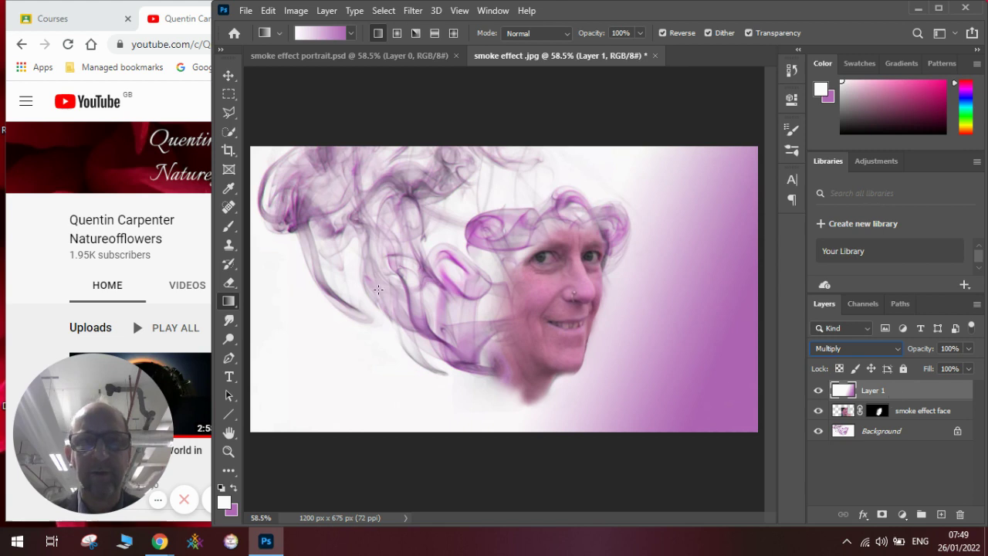
Bring the Chrome window showing the YouTube channel page in front of Photoshop
click(193, 237)
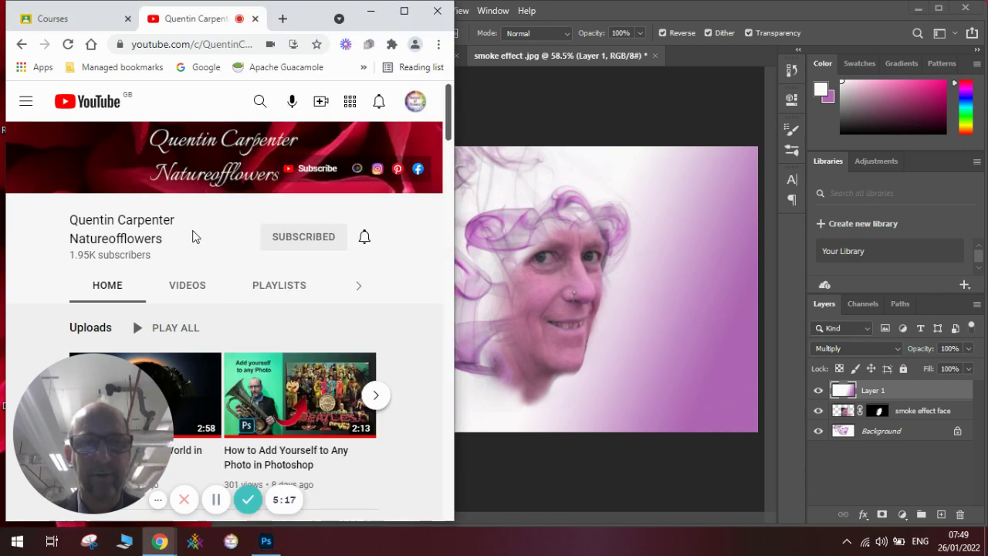